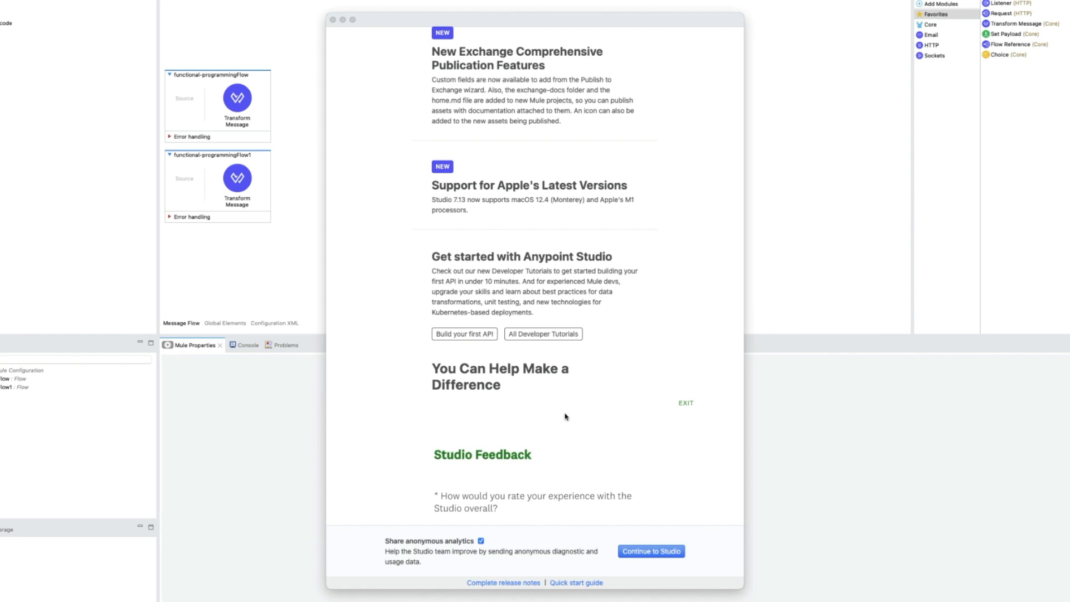
pyautogui.scroll(-4, 567, 417)
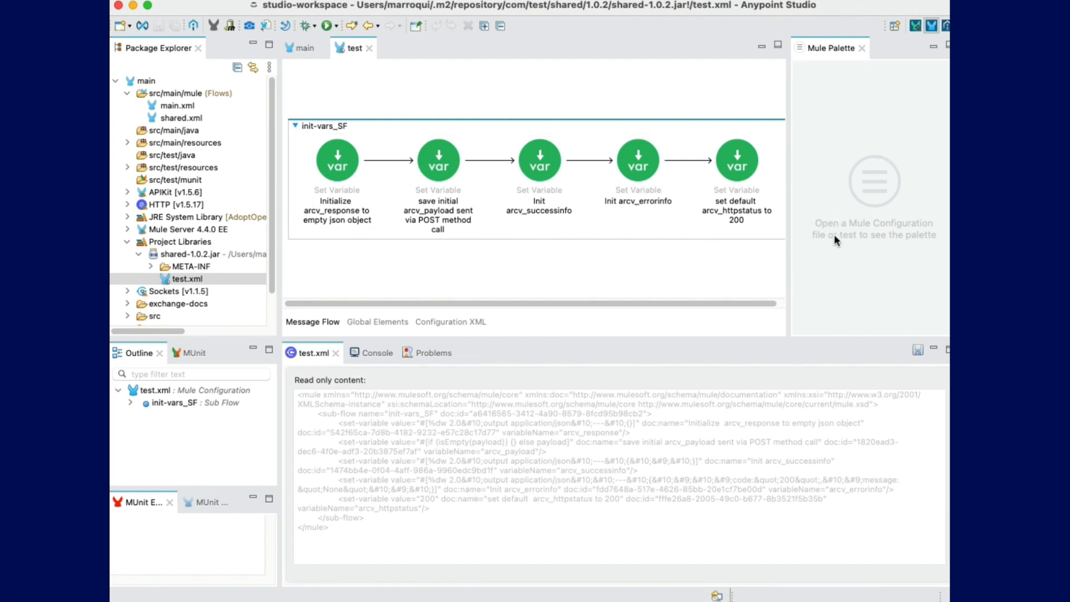
# Step: Inspect the first two Set Variable components of the init-vars_SF sub-flow and close the shared test file
pyautogui.click(370, 190)
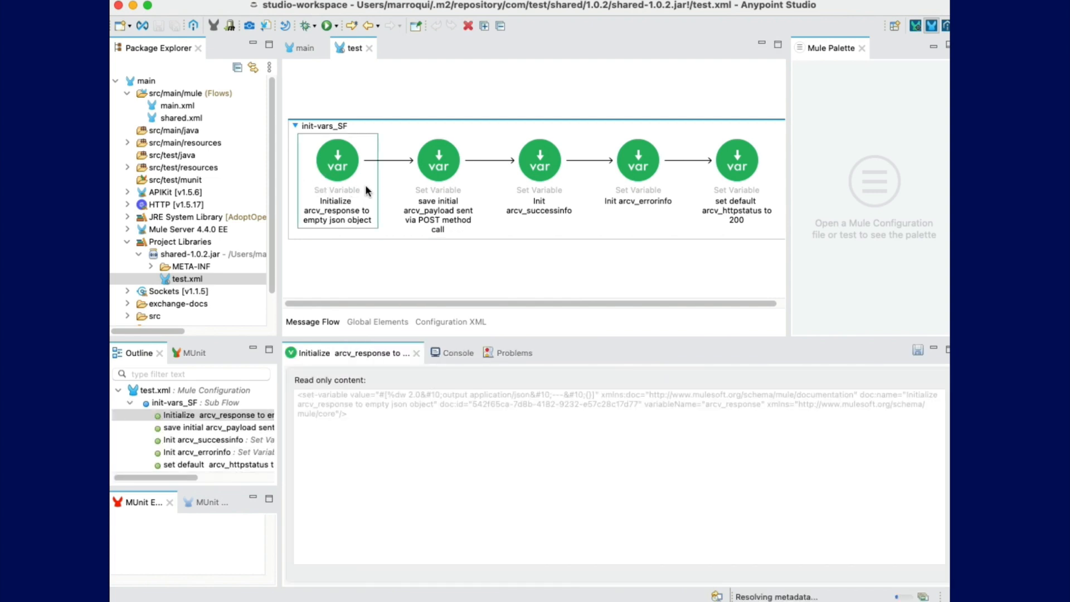
pyautogui.click(425, 178)
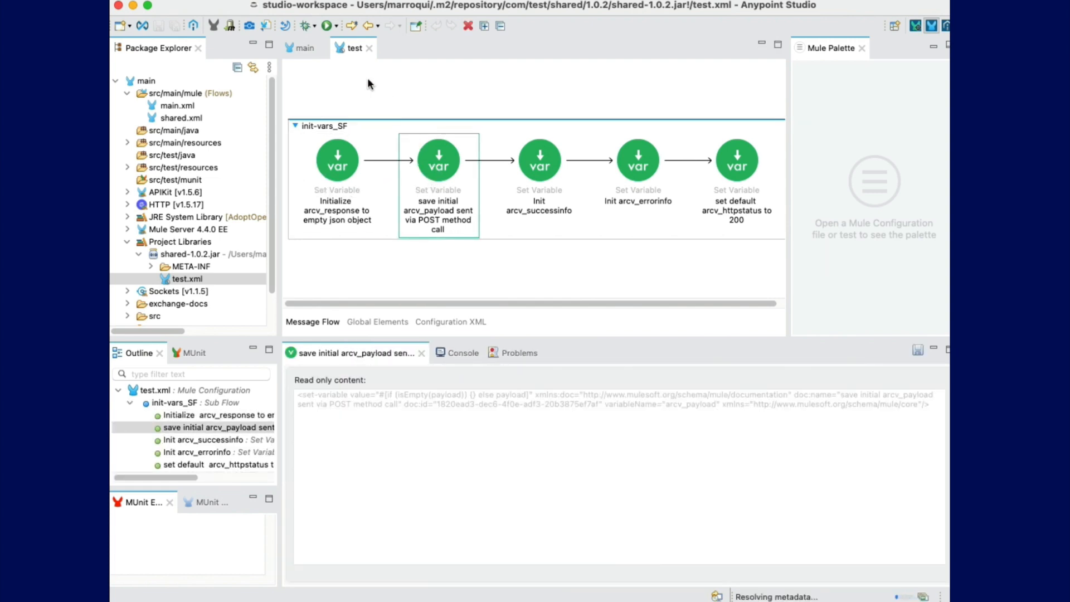
pyautogui.click(369, 48)
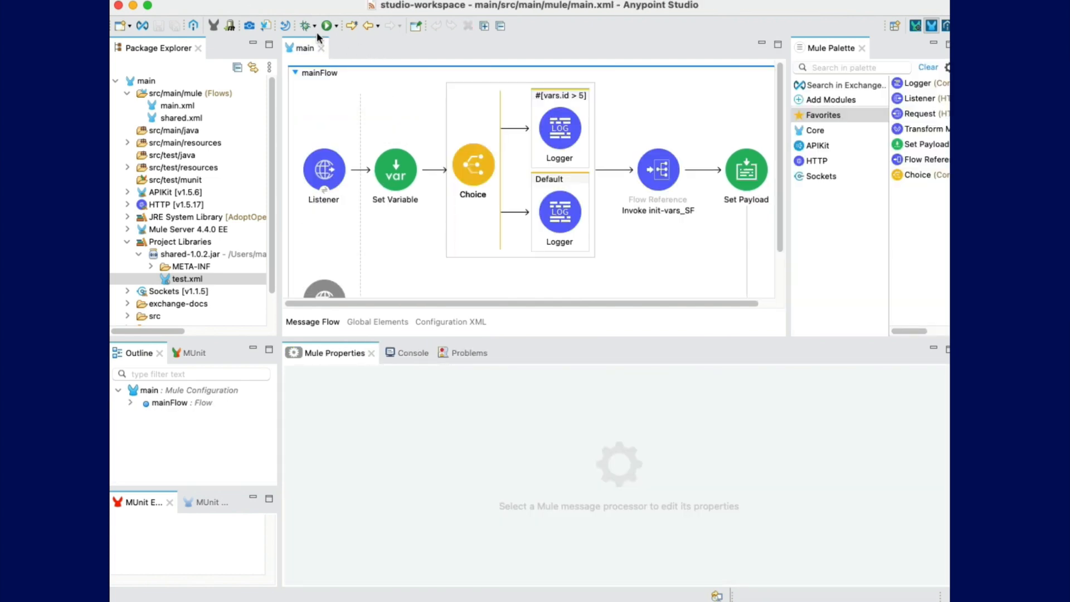
# Step: Add a breakpoint to the Invoke init-vars_SF flow reference in mainFlow
pyautogui.click(314, 27)
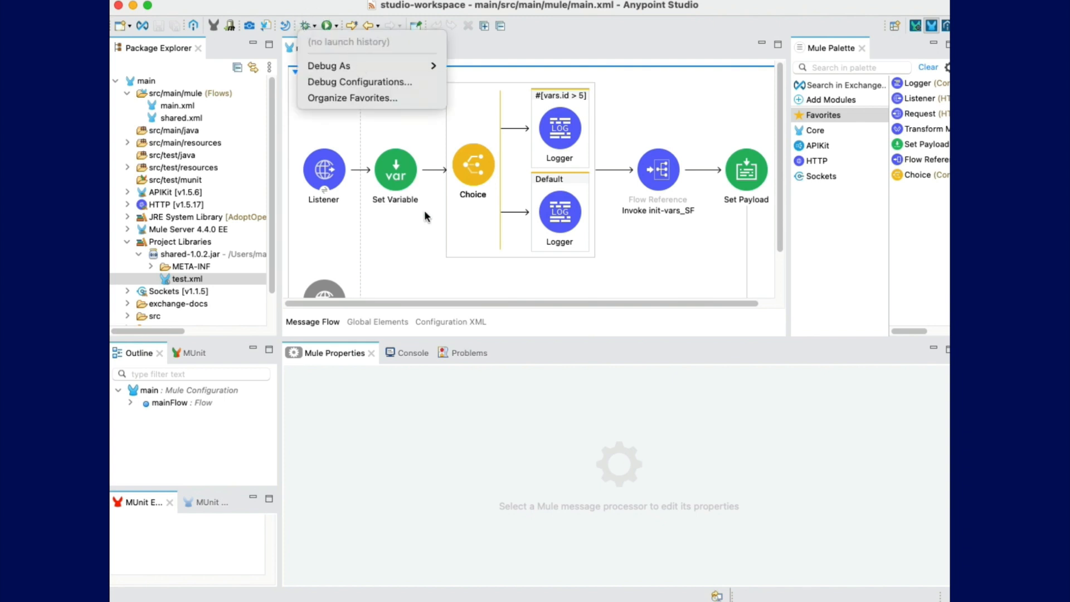
pyautogui.click(664, 180)
pyautogui.click(664, 180)
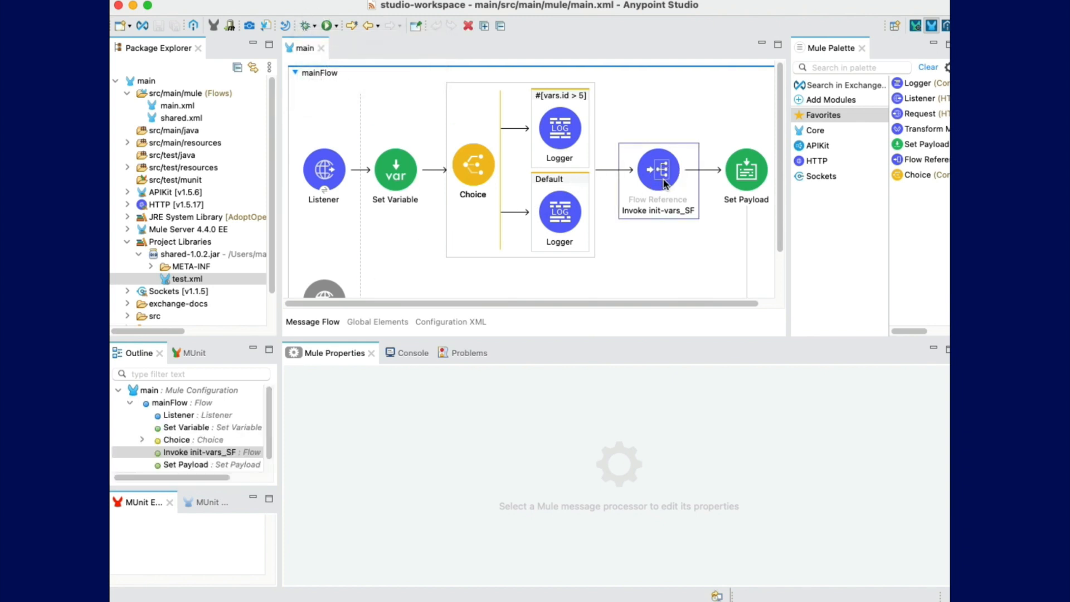
pyautogui.rightClick(664, 182)
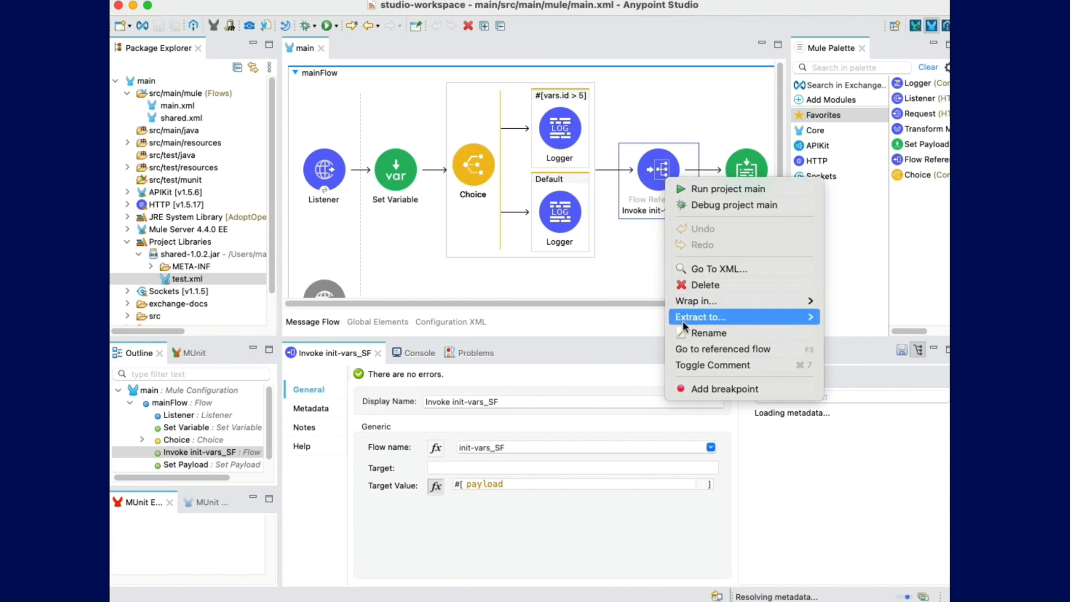
pyautogui.click(709, 389)
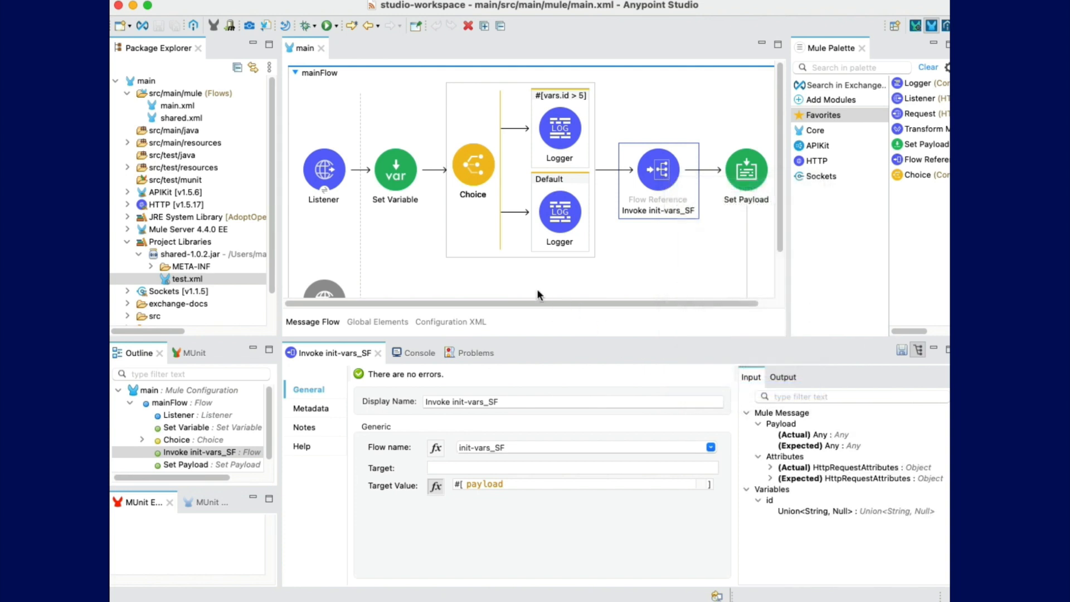
# Step: Launch the main project in debug mode
pyautogui.click(315, 27)
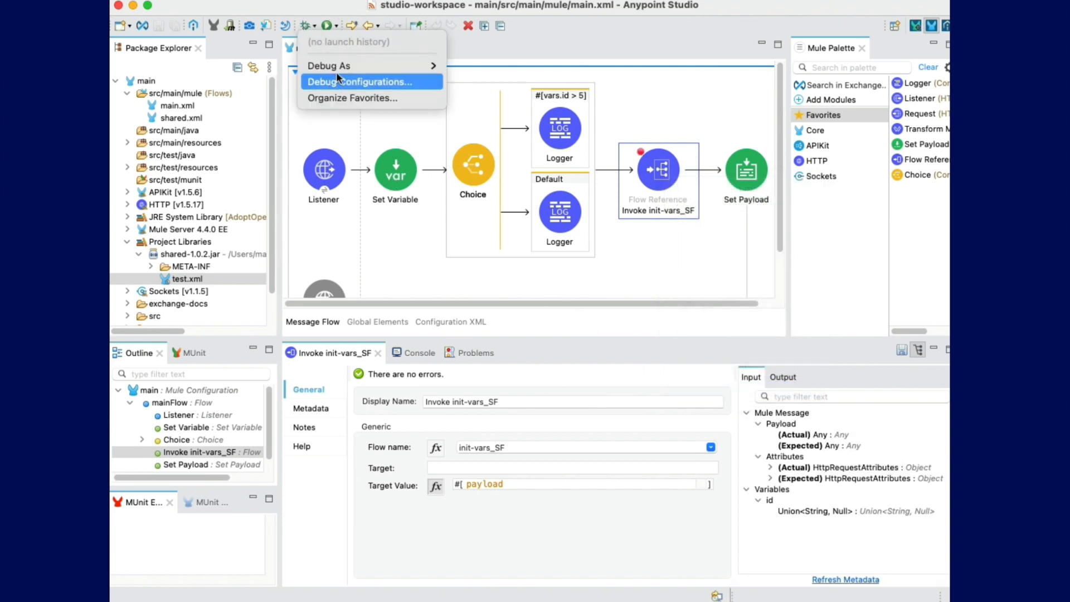
pyautogui.moveTo(341, 66)
pyautogui.click(489, 66)
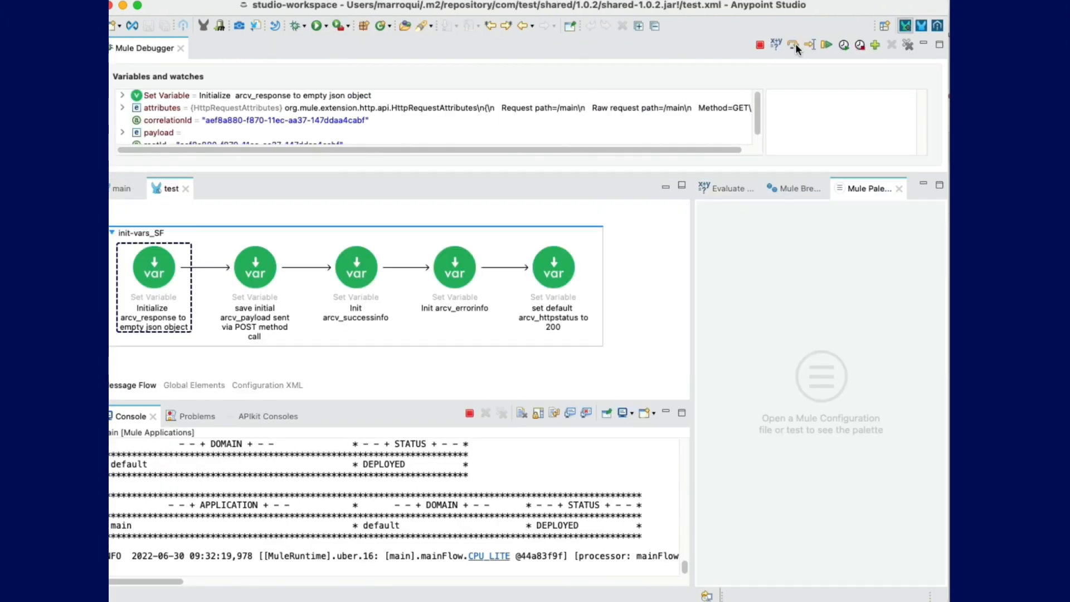
# Step: Step the debugger through the Set Variable components of init-vars_SF and enlarge the Variables and watches area
pyautogui.click(795, 45)
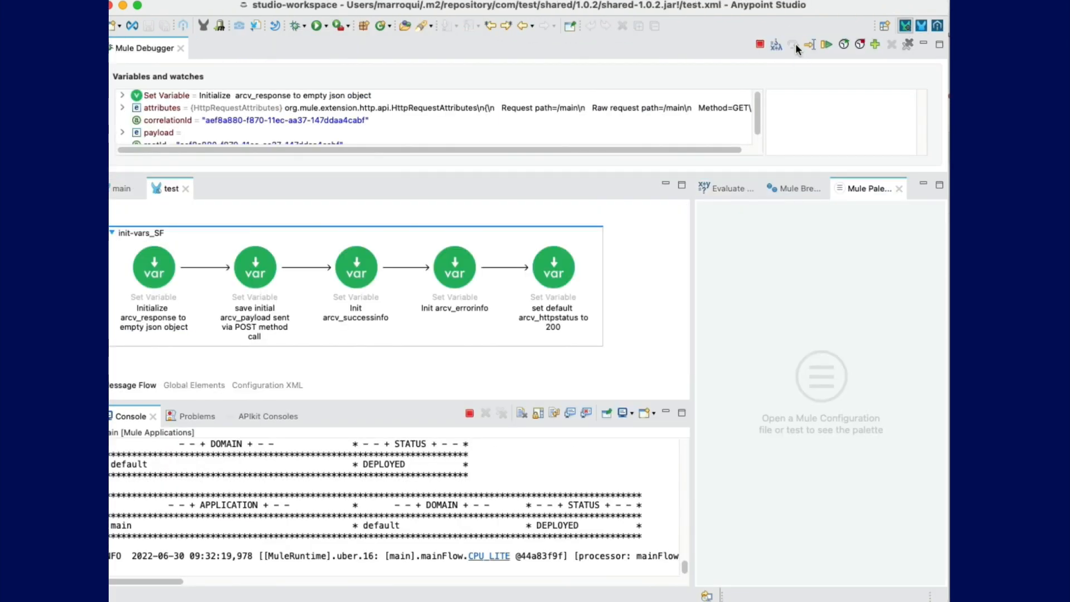
pyautogui.click(795, 45)
pyautogui.click(795, 44)
pyautogui.click(795, 45)
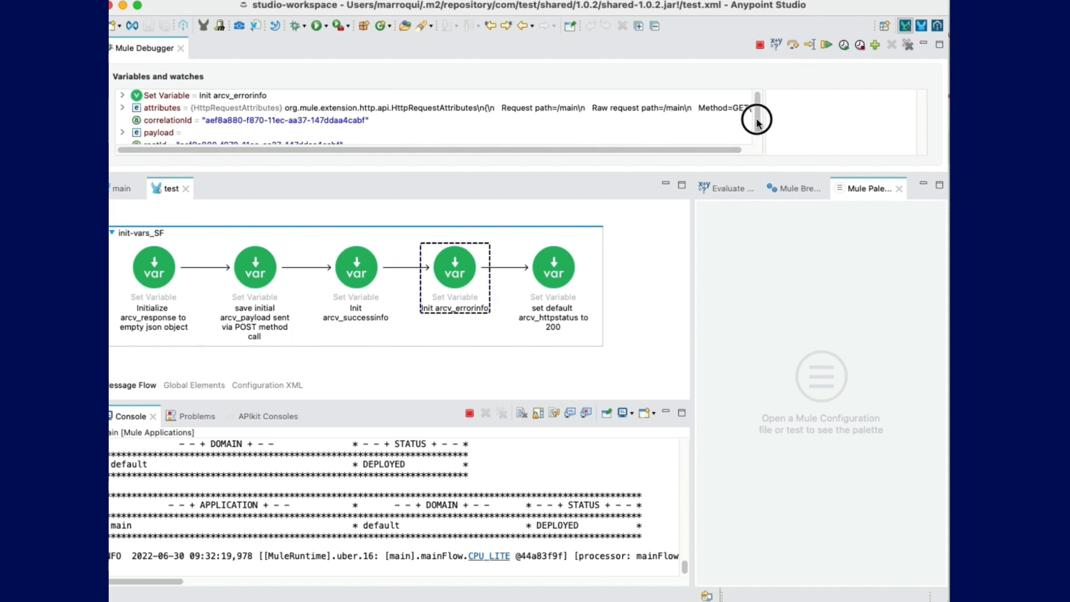
pyautogui.scroll(-1, 755, 119)
pyautogui.moveTo(319, 170); pyautogui.dragTo(320, 229)
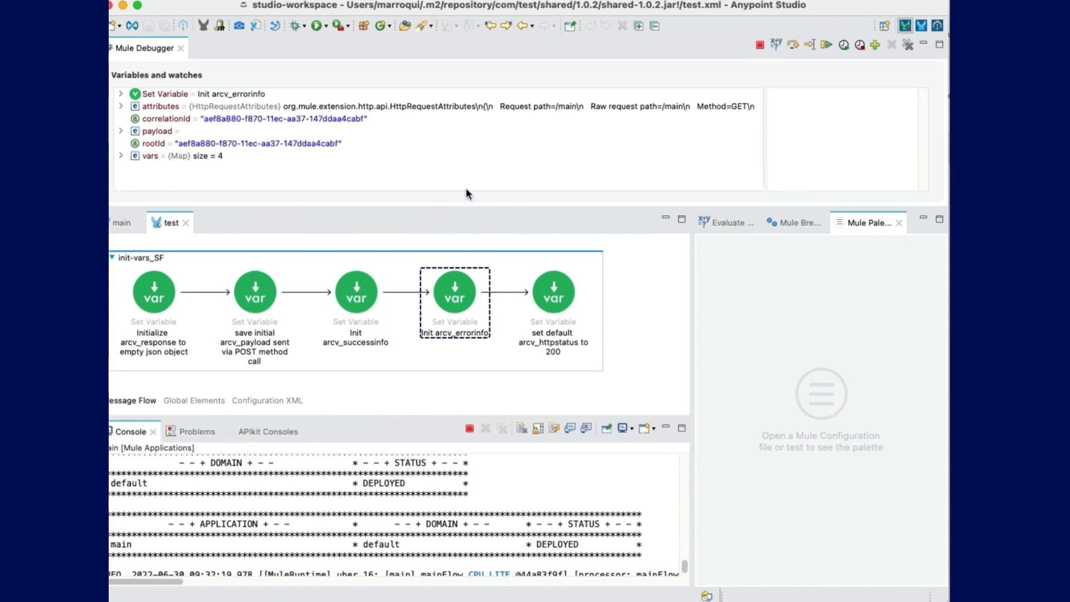
pyautogui.click(794, 45)
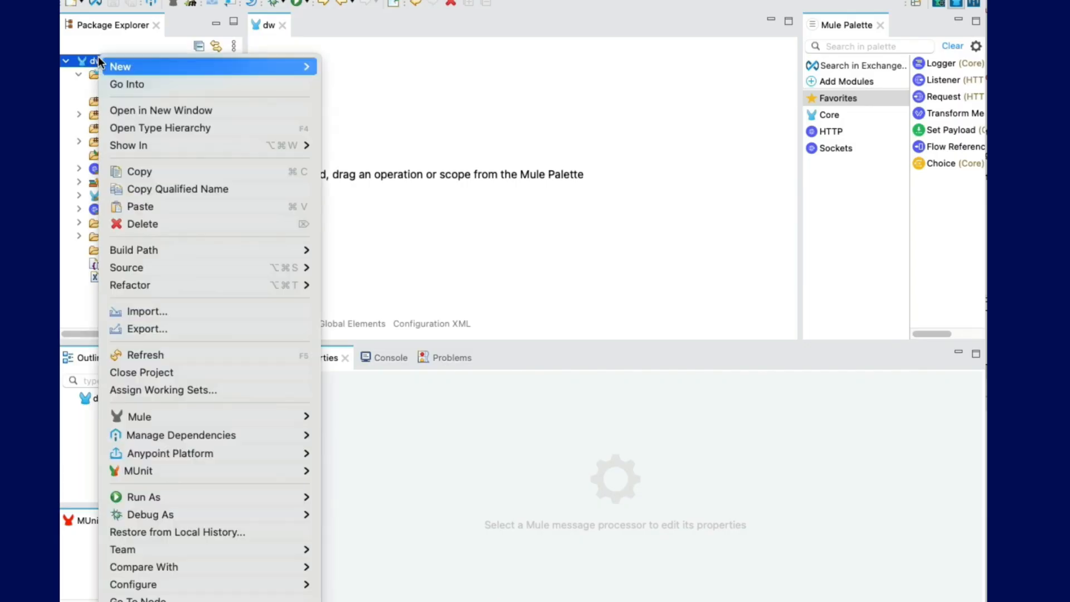
# Step: Open the DataWeave library dependencies of the dw project and search Exchange for "mock" to add a library
pyautogui.moveTo(100, 59)
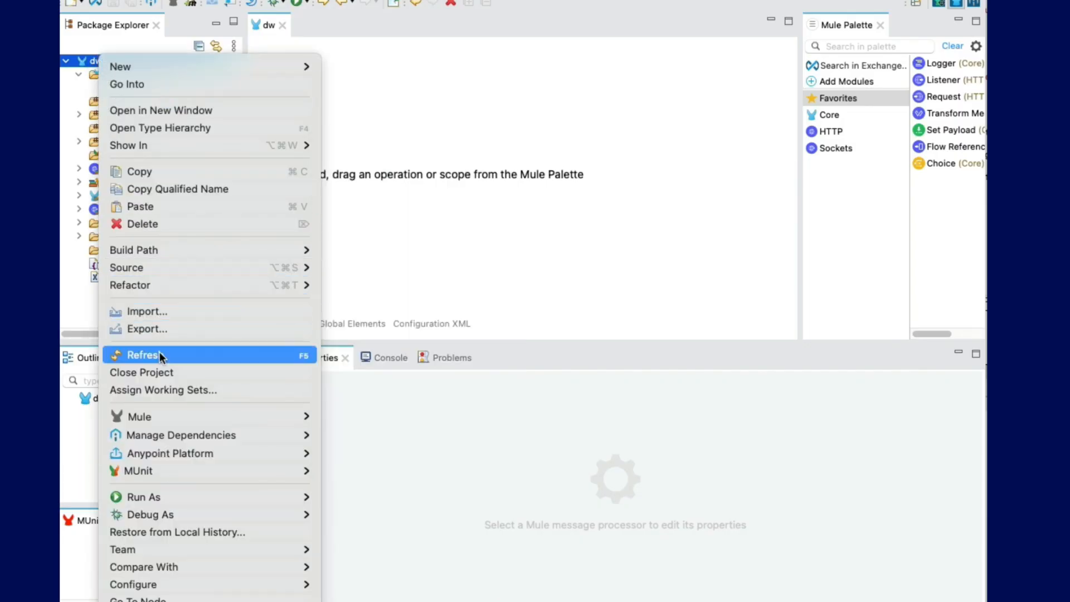
pyautogui.moveTo(176, 440)
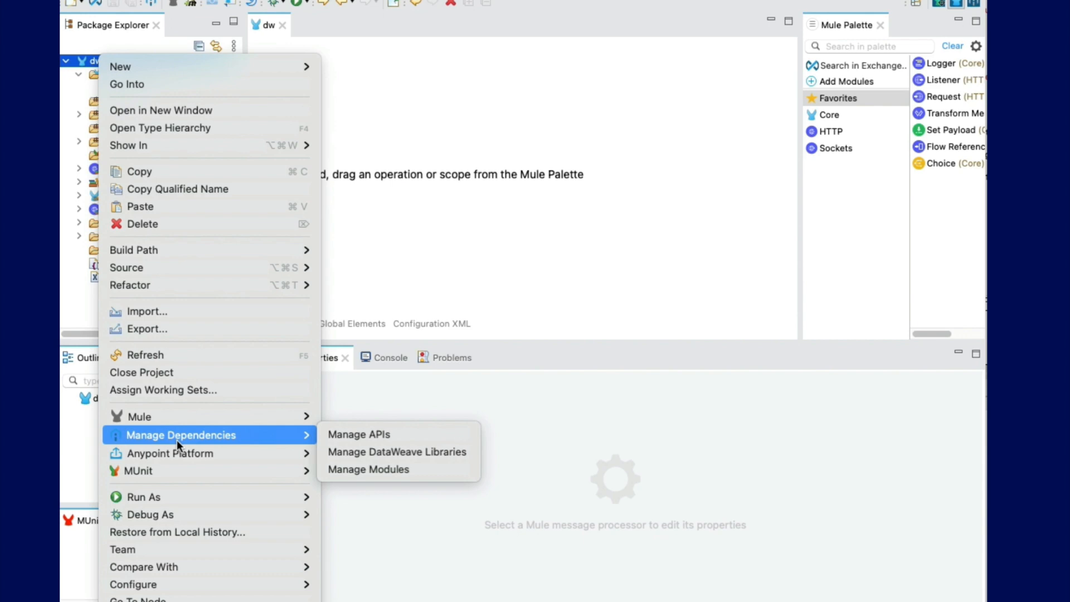
pyautogui.click(351, 451)
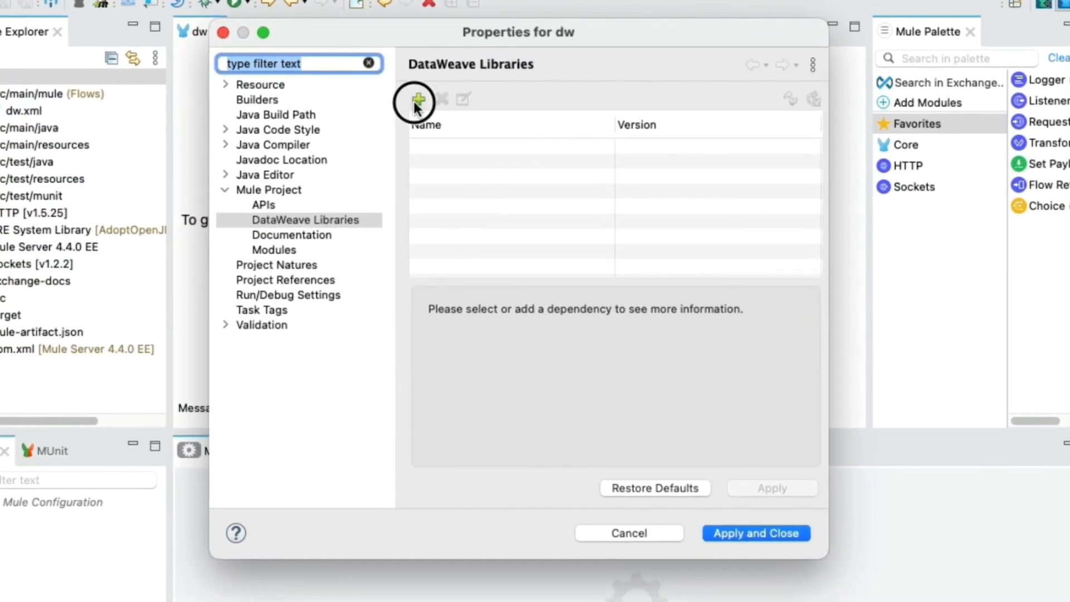
pyautogui.click(415, 100)
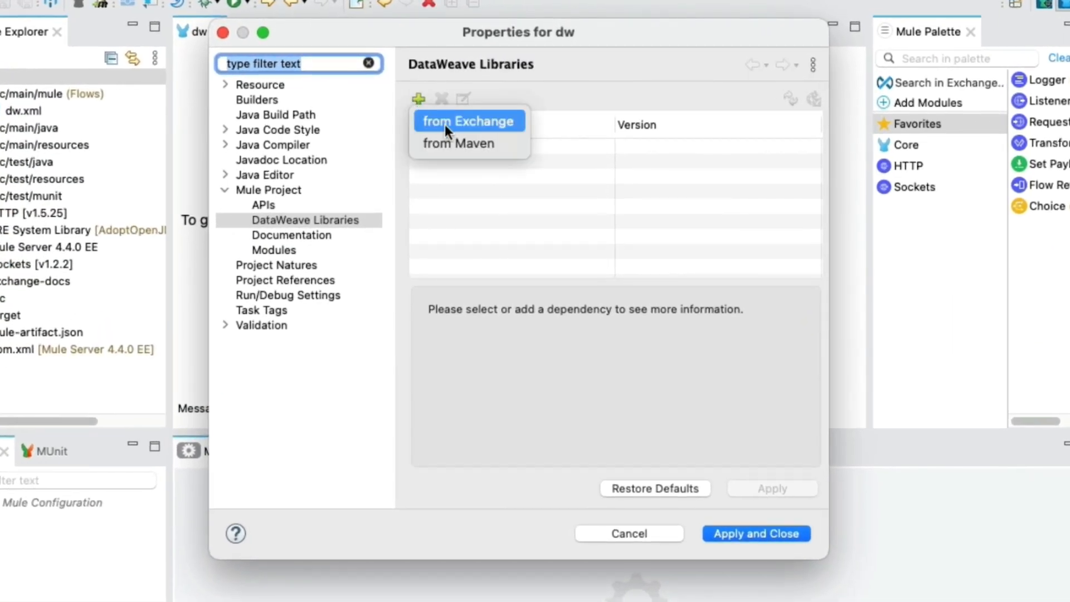
pyautogui.click(445, 125)
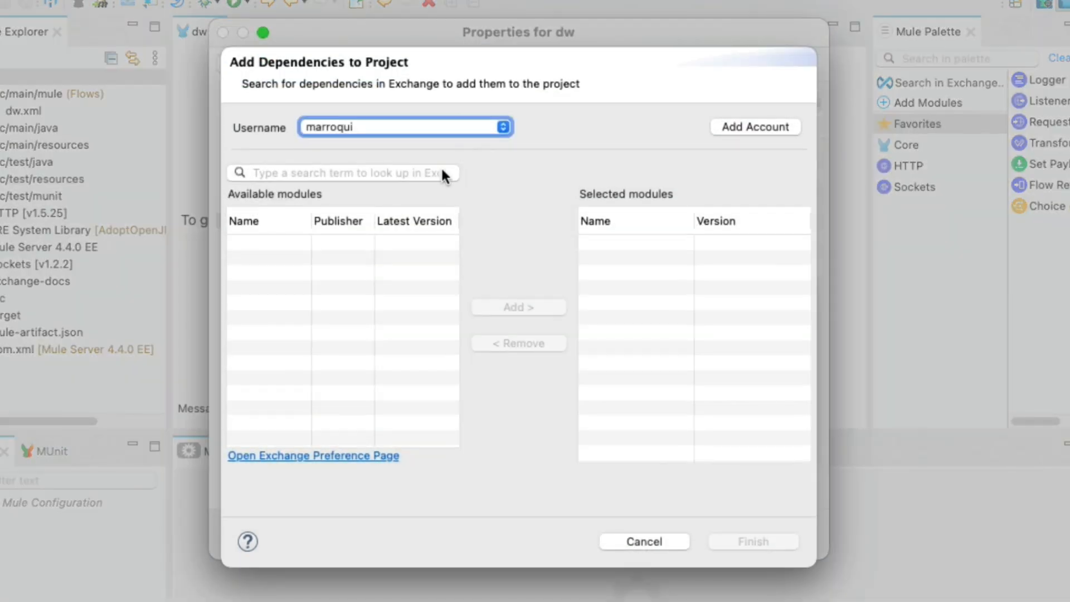
pyautogui.click(287, 169)
pyautogui.write('mock')
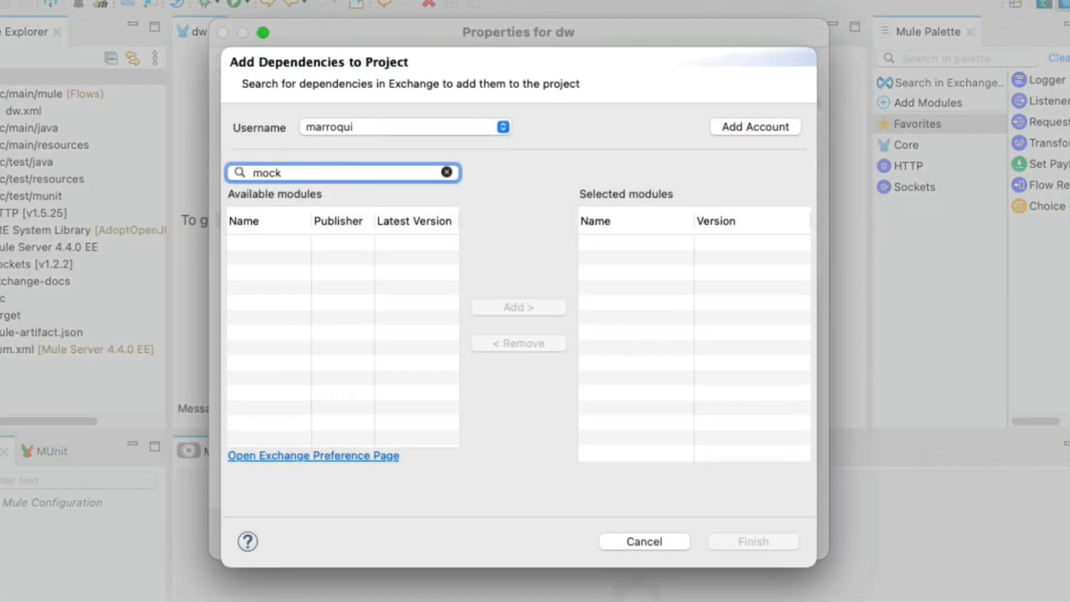
pyautogui.press('Return')
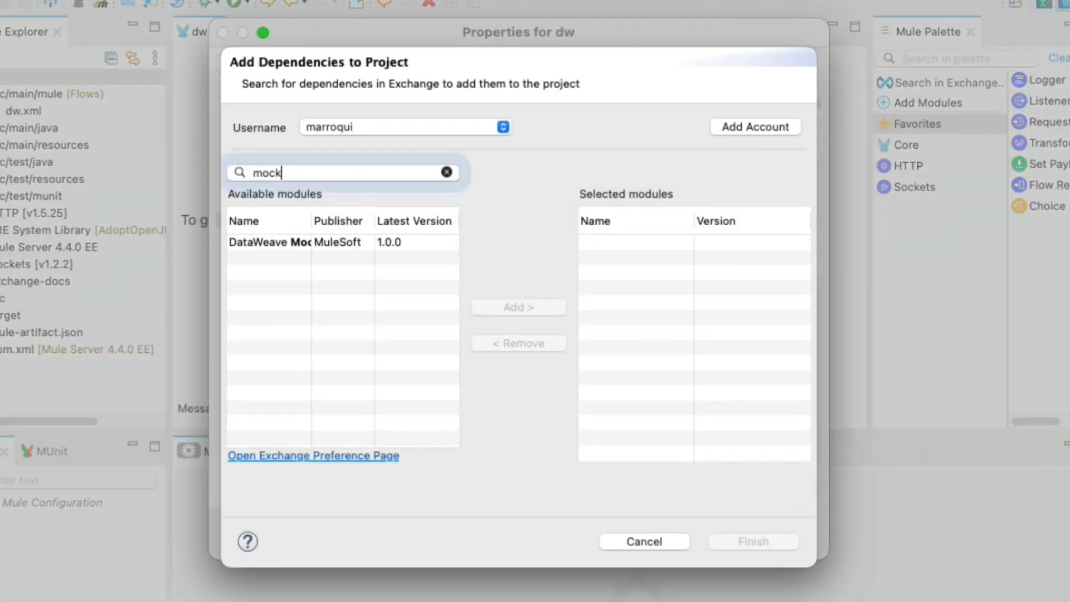
# Step: Add DataWeave Mock Data Generators Library 1.0.0 to the dw project and expand it under Project Libraries
pyautogui.click(308, 244)
pyautogui.click(496, 308)
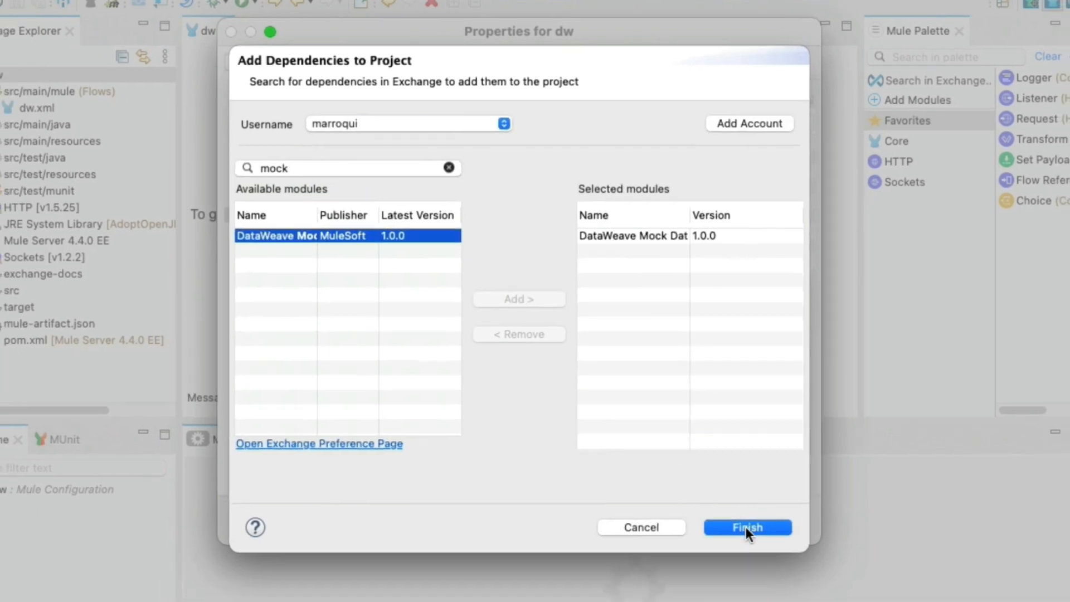
pyautogui.click(746, 527)
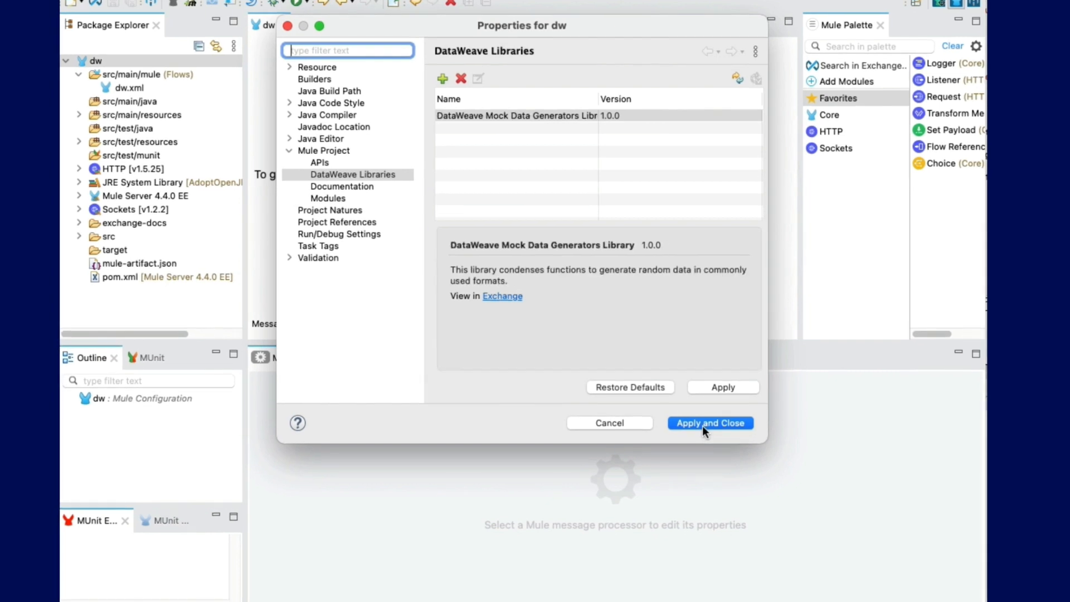
pyautogui.click(703, 424)
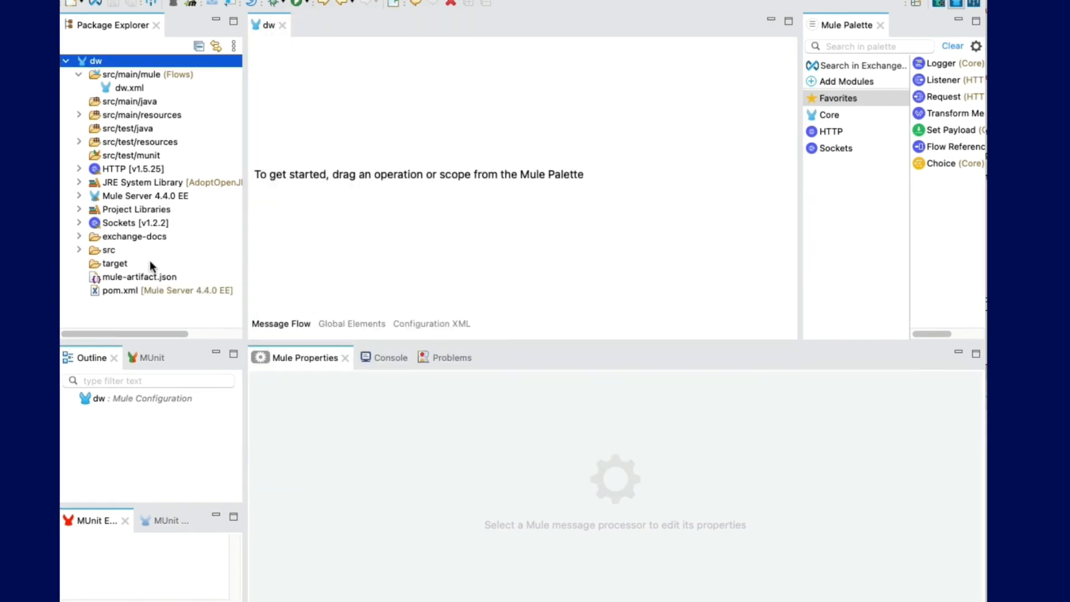
pyautogui.doubleClick(110, 209)
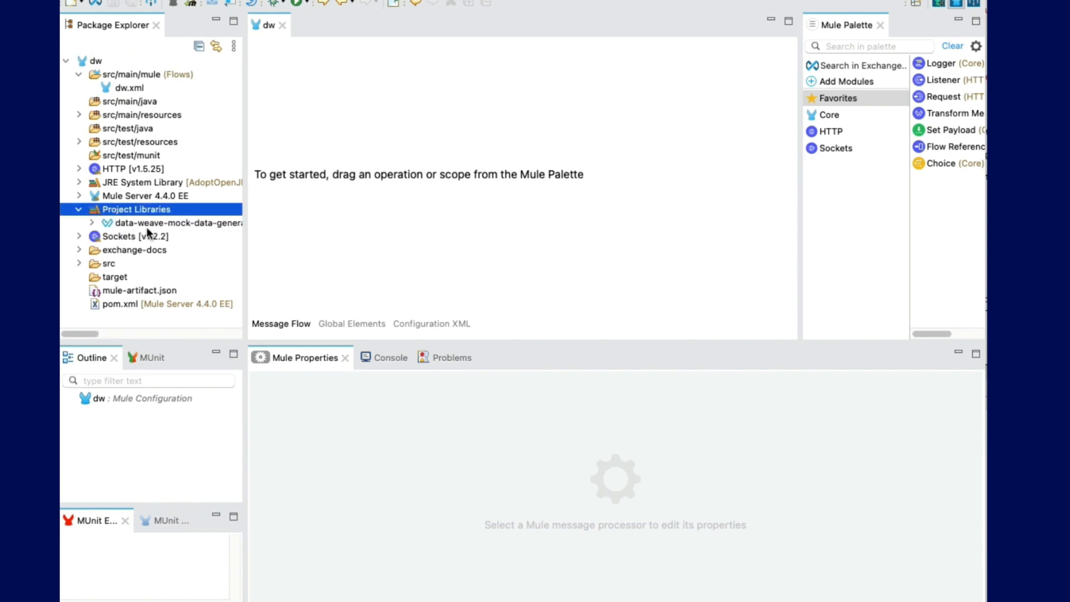
pyautogui.doubleClick(109, 223)
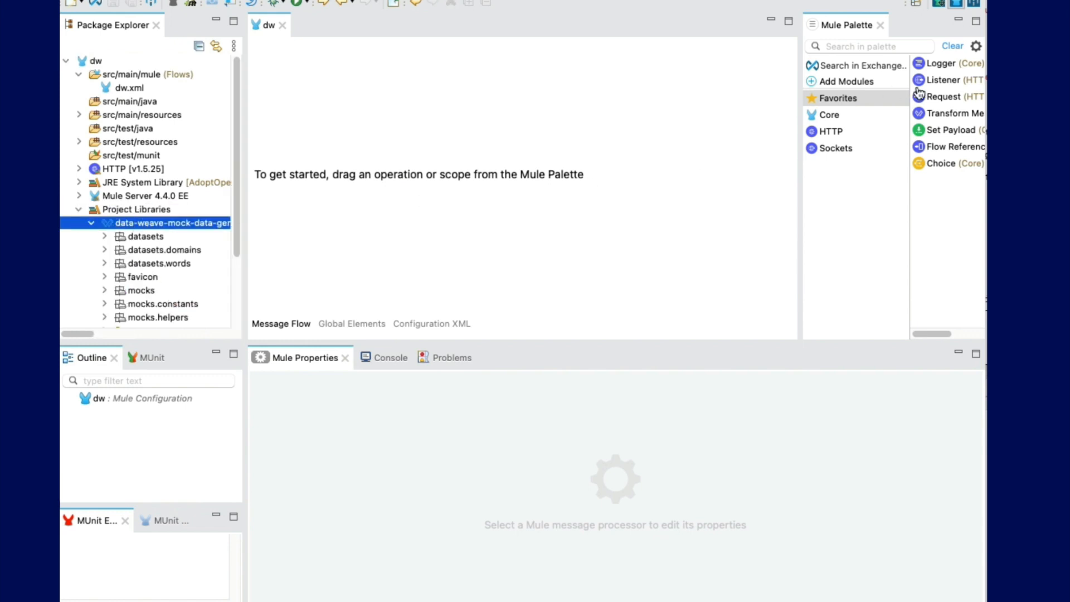
# Step: Add a Transform Message component to the empty dw canvas and delete the default braces from its script body
pyautogui.moveTo(950, 114); pyautogui.dragTo(399, 150)
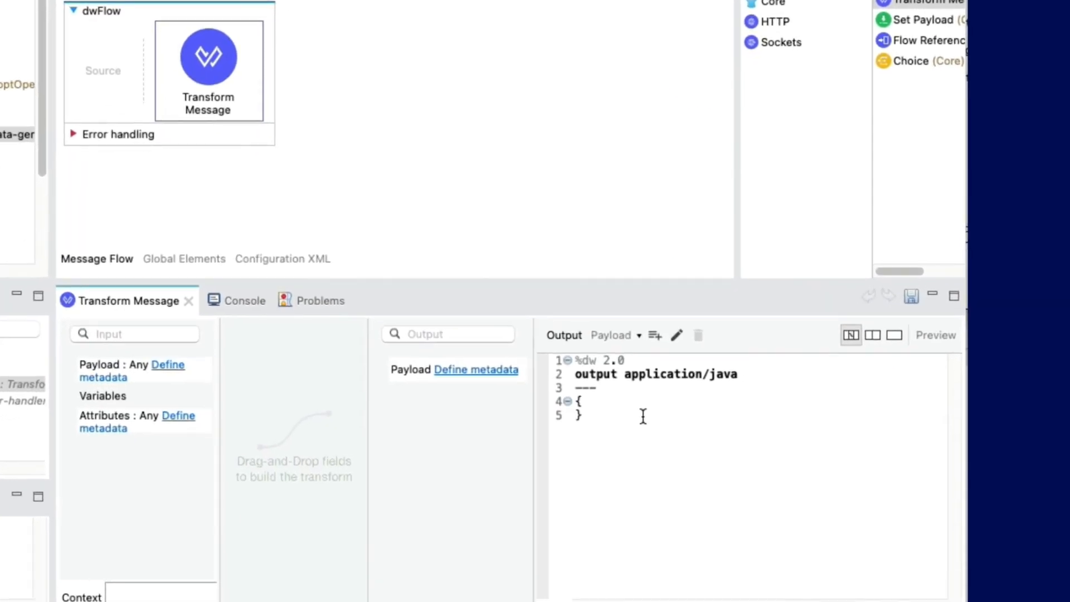
pyautogui.moveTo(616, 413); pyautogui.dragTo(577, 398)
pyautogui.press('BackSpace')
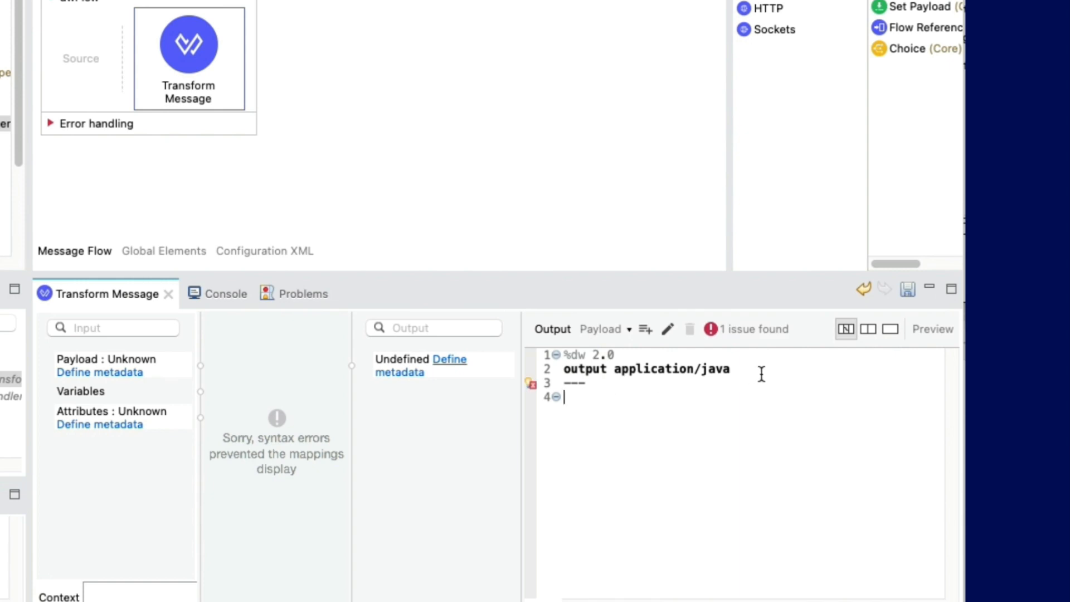
# Step: Add the line "import mocks::DataGenerators" to the script header below the output directive
pyautogui.click(806, 365)
pyautogui.press('Return')
pyautogui.write('im')
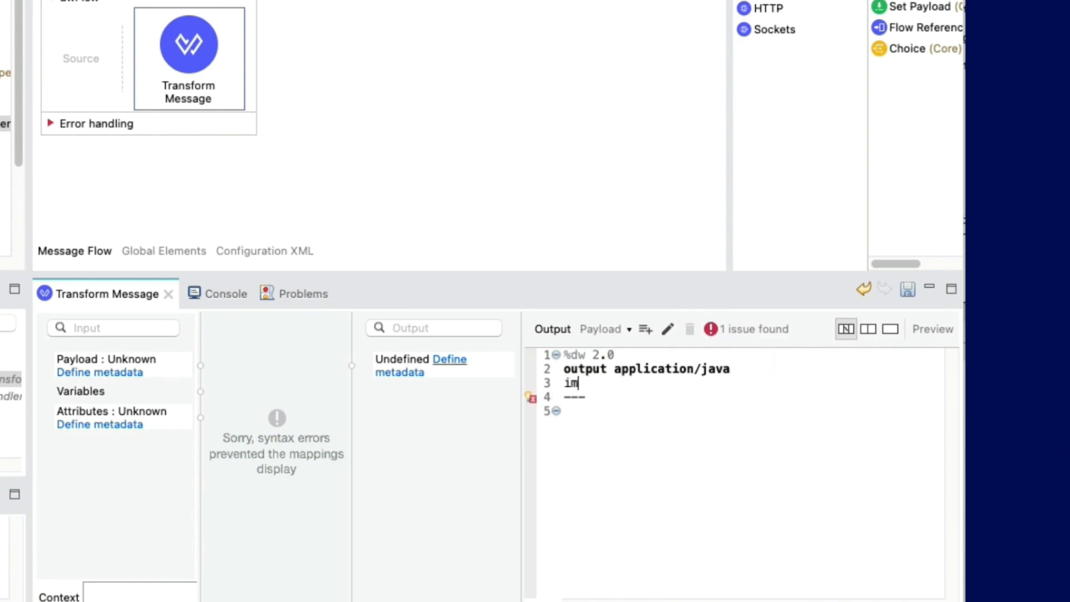
pyautogui.write('port')
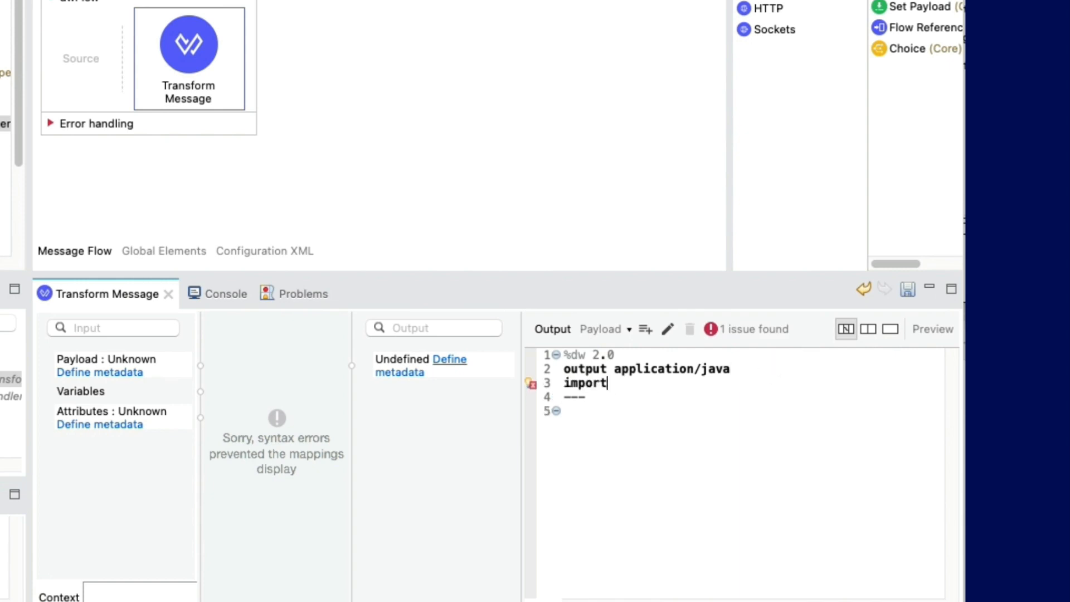
pyautogui.write(' mo')
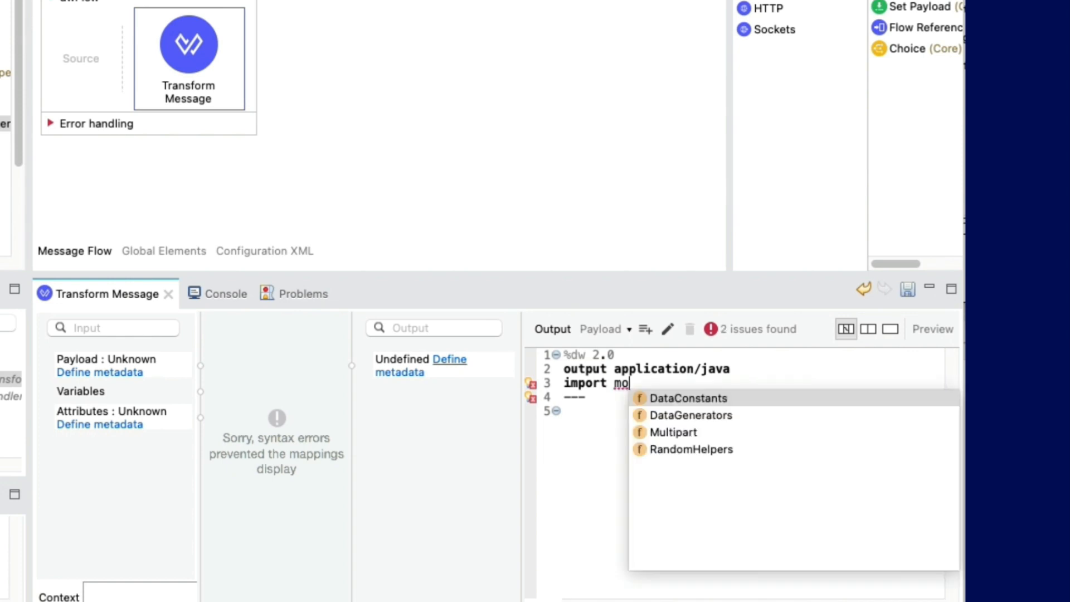
pyautogui.press('Down')
pyautogui.press('Return')
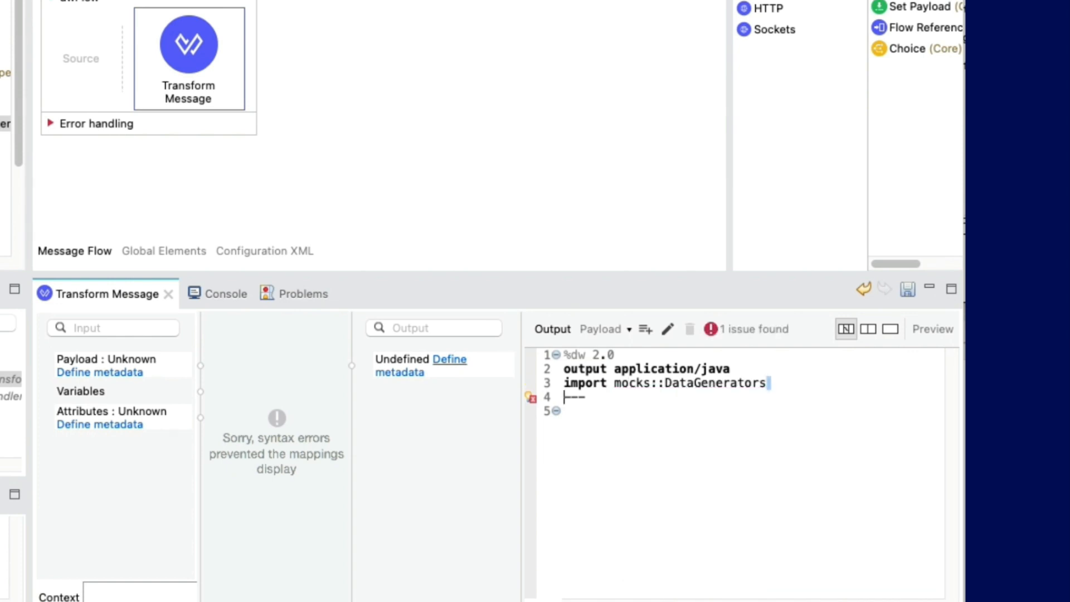
# Step: Start the script body with the DataGenerators module reference "mocks::DataGenerators::" from the completion suggestions
pyautogui.press('Down')
pyautogui.write('Da')
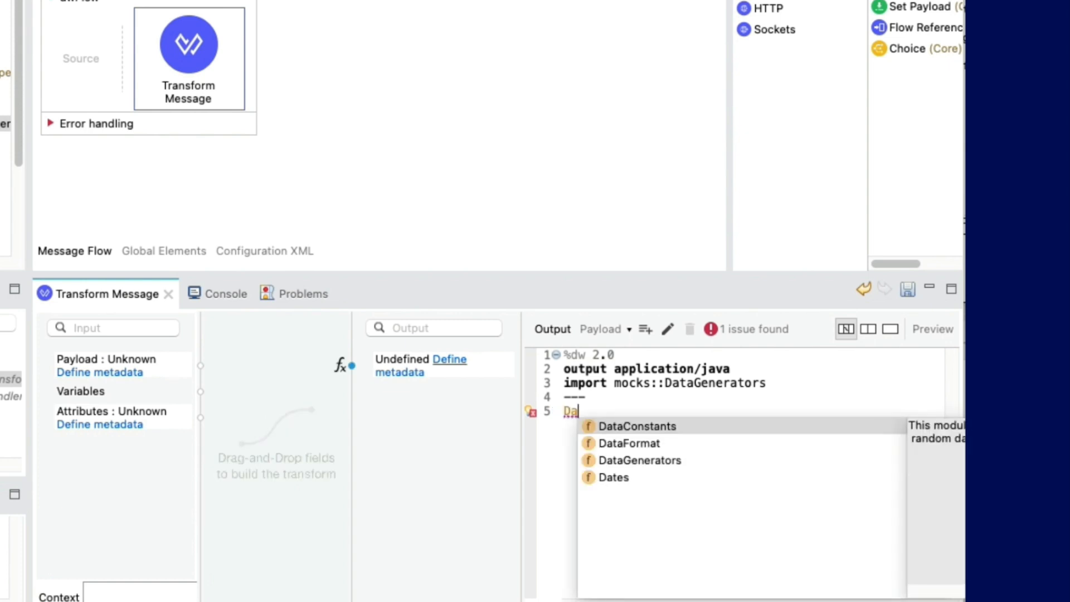
pyautogui.press('Down')
pyautogui.press('Down')
pyautogui.press('Return')
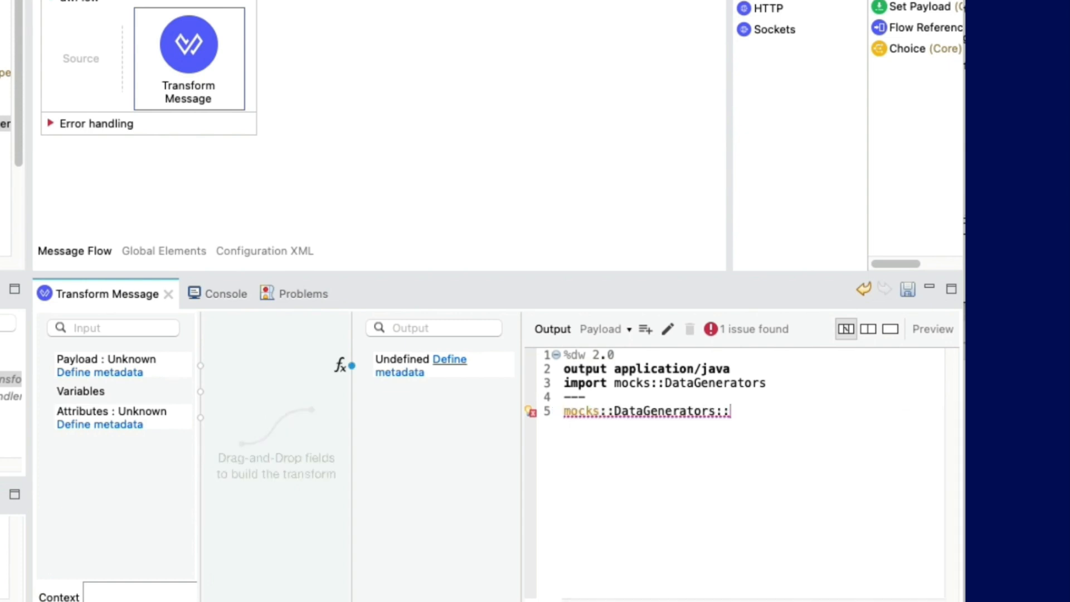
# Step: Complete the body expression with the randomCity() function and open the preview of the transform's output
pyautogui.write('ran')
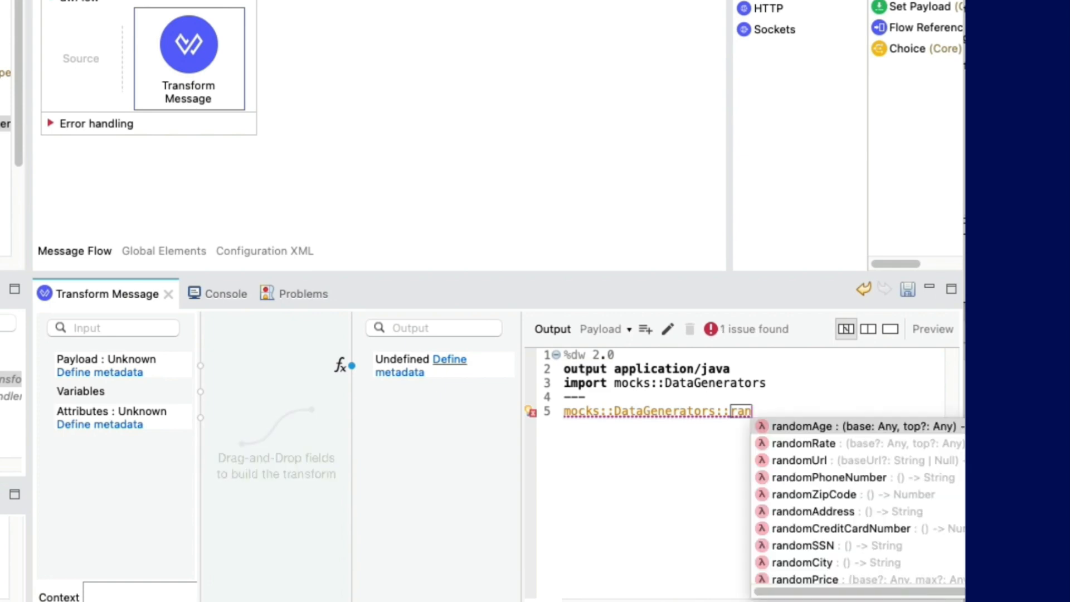
pyautogui.press('Down')
pyautogui.press('Down')
pyautogui.press('Down')
pyautogui.press('Down')
pyautogui.press('Down')
pyautogui.press('Down')
pyautogui.press('Down')
pyautogui.press('Down')
pyautogui.press('Return')
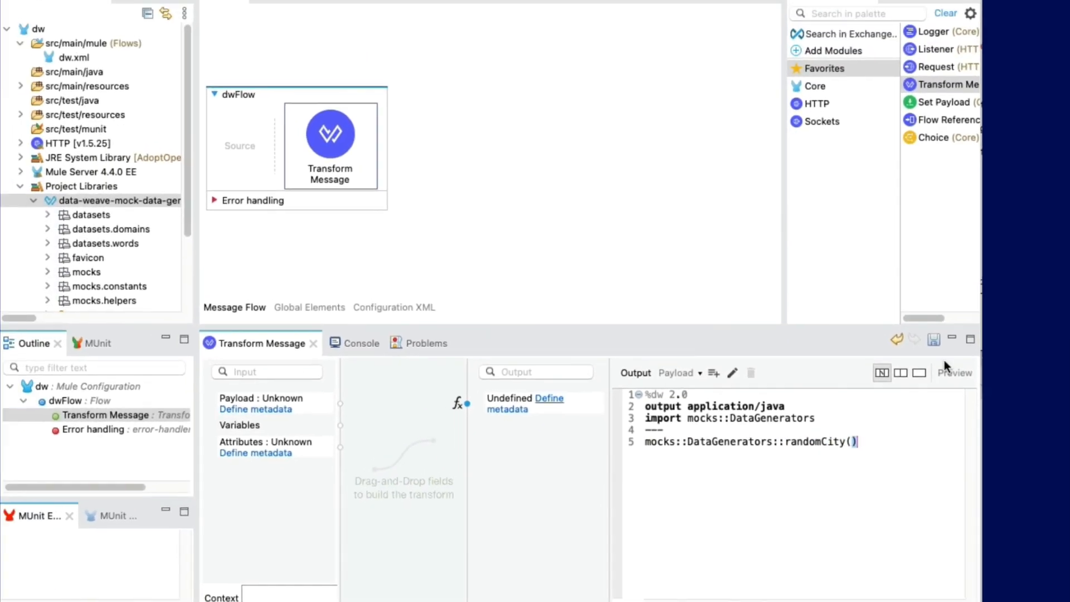
pyautogui.click(955, 372)
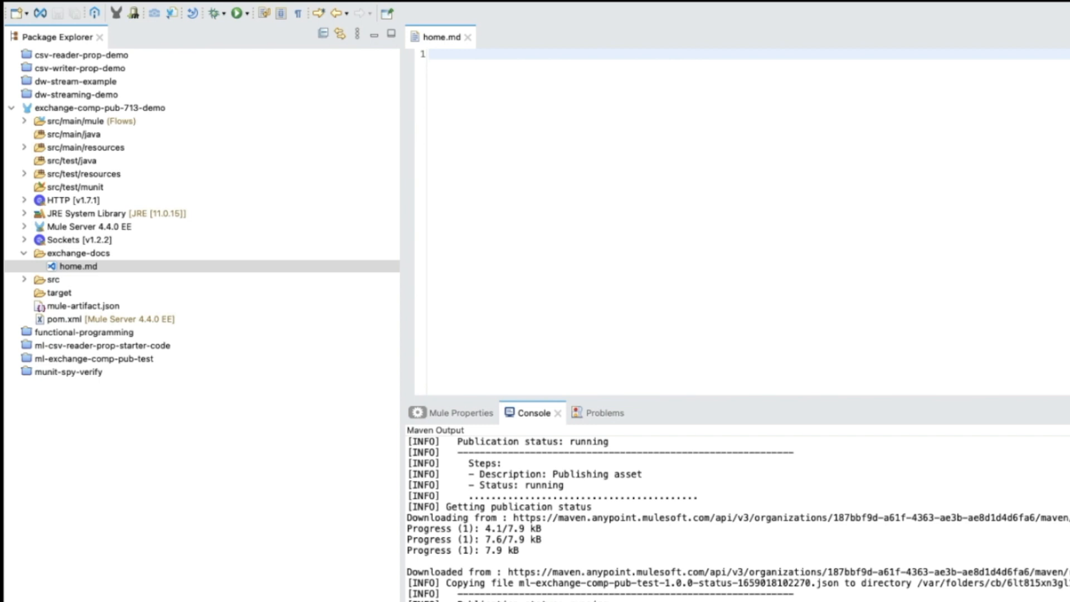
# Step: Fill home.md with "# Exchange Comprehensive Publication Demo App" and "This demo showcases how to publish assets with documentation directly from Studio 7.13.", and save it
pyautogui.click(743, 214)
pyautogui.write('# Exchange Comprehensive Publication Demo App  This demo showcases how to publish assets with documentation directly from Studio 7.13.')
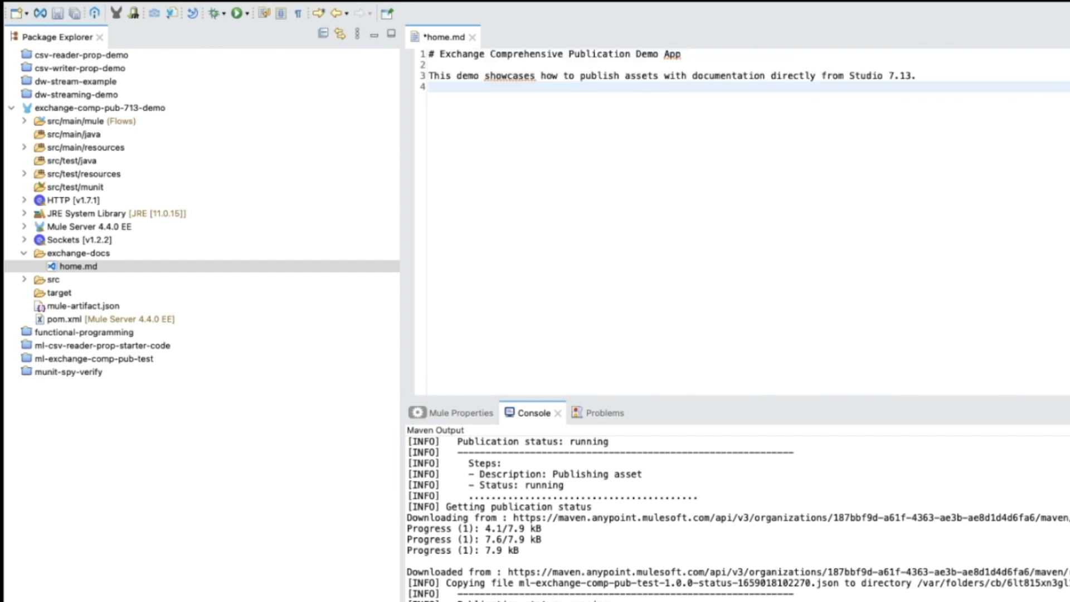
pyautogui.press('super+s')
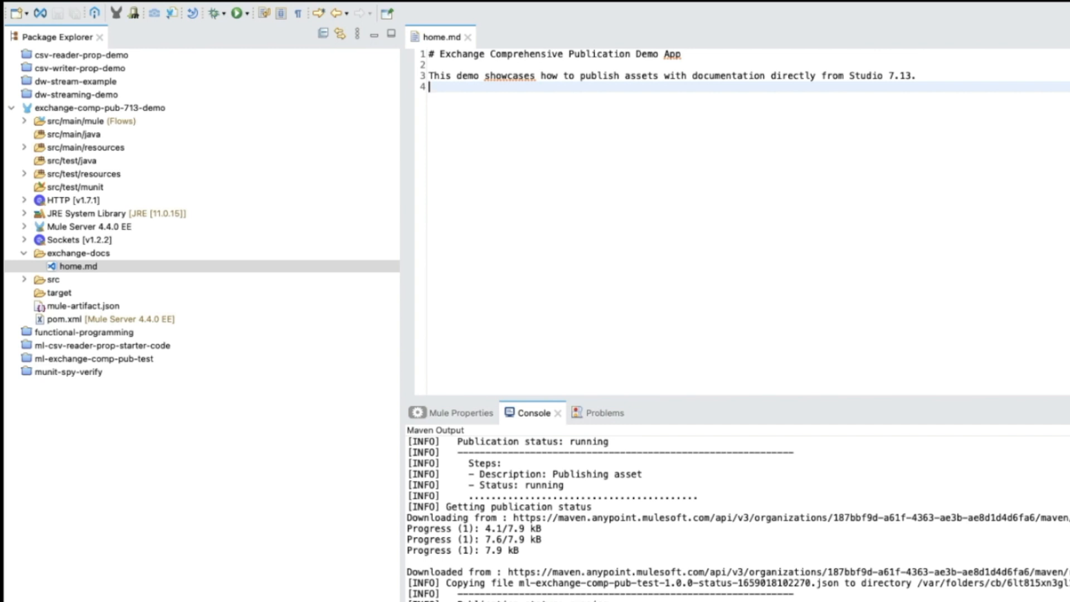
# Step: Create a folder named resources inside the exchange-docs folder of exchange-comp-pub-713-demo
pyautogui.click(86, 254)
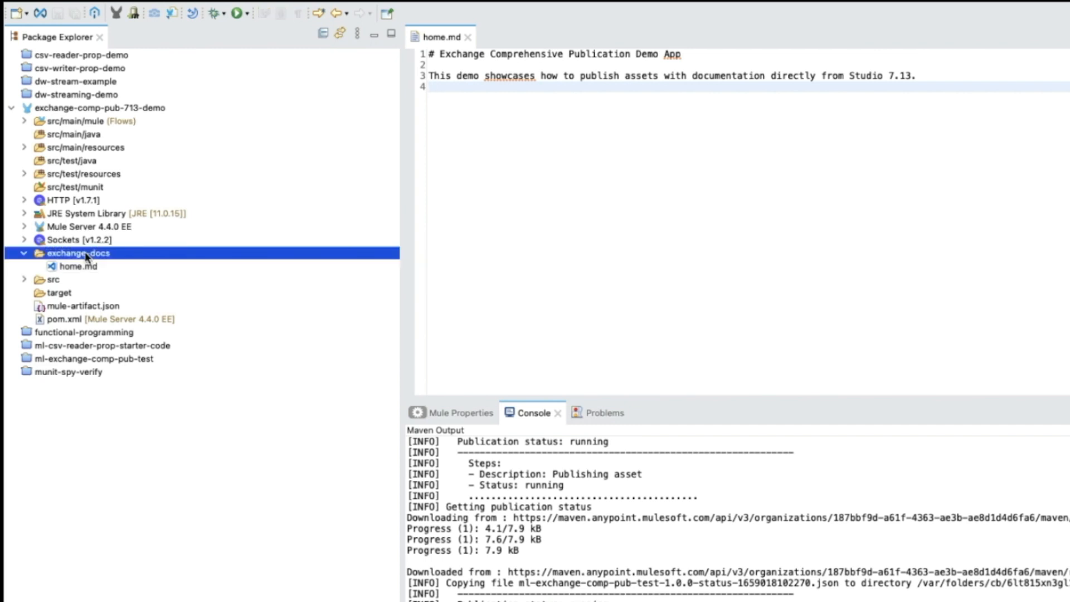
pyautogui.rightClick(86, 255)
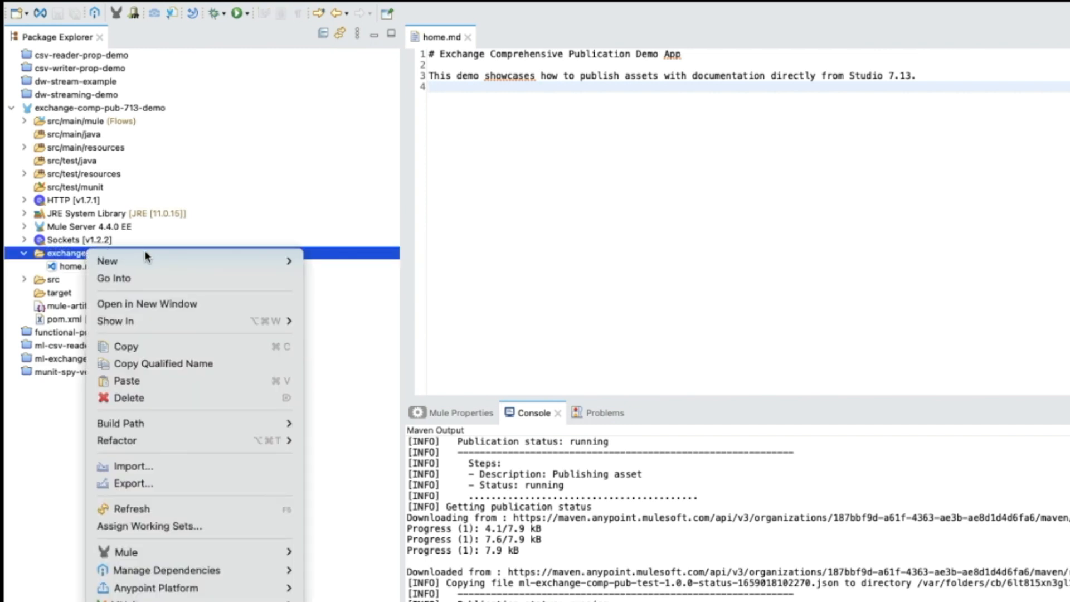
pyautogui.moveTo(154, 260)
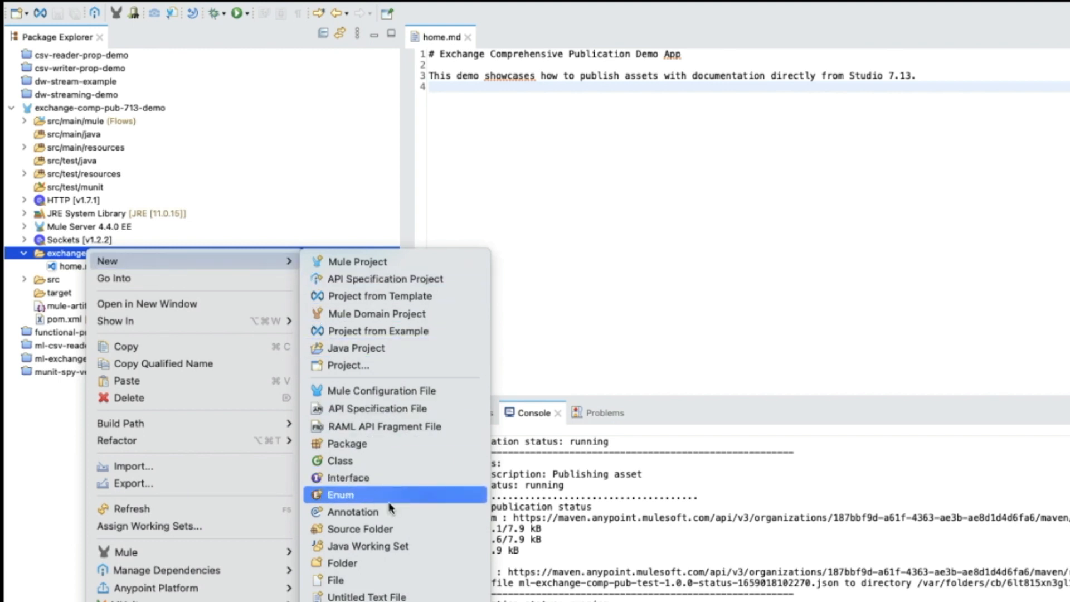
pyautogui.click(392, 571)
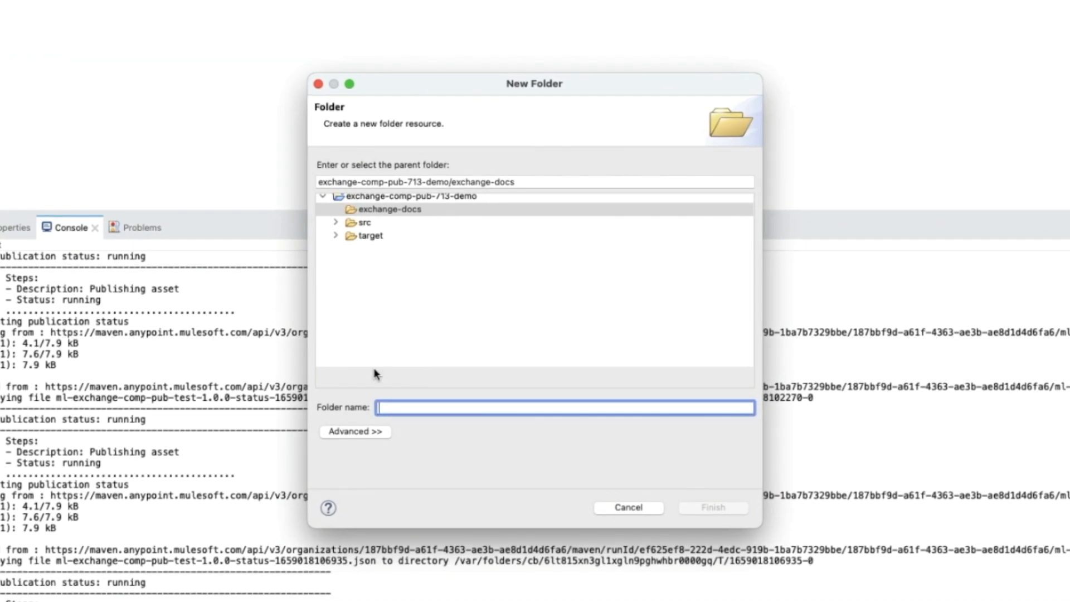
pyautogui.write('resources')
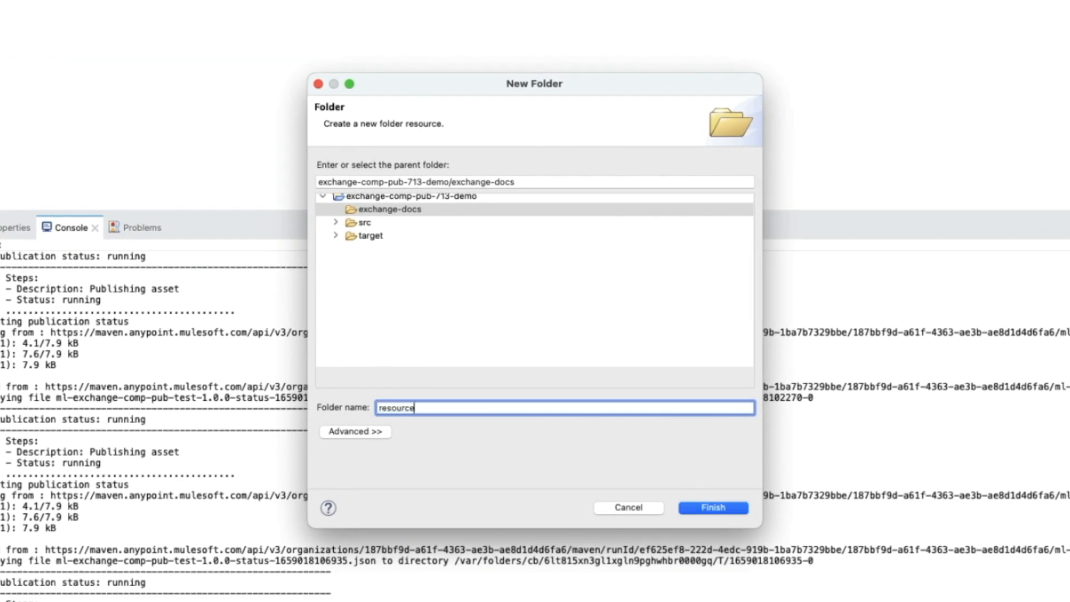
pyautogui.click(717, 510)
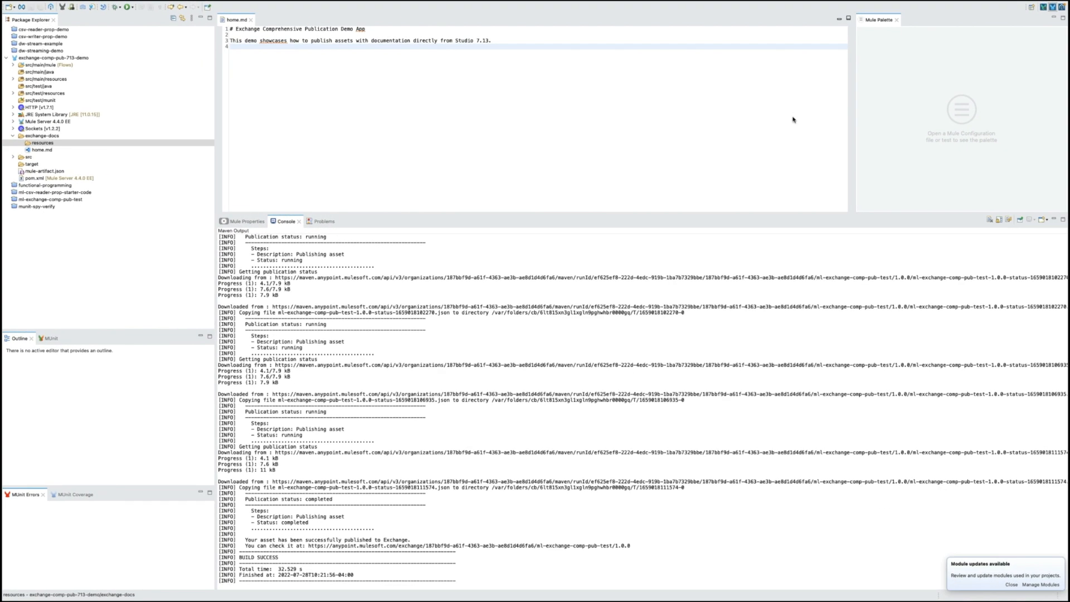
# Step: Copy instructor-max.png into the resources folder and open the image in an enlarged editor area
pyautogui.moveTo(1069, 290); pyautogui.dragTo(101, 146)
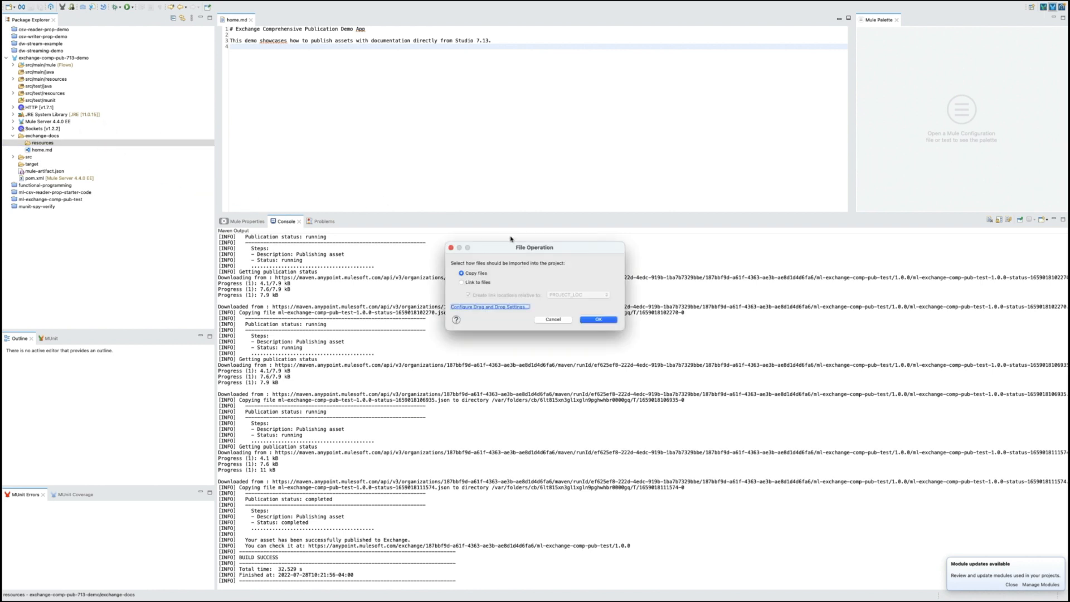
pyautogui.click(598, 320)
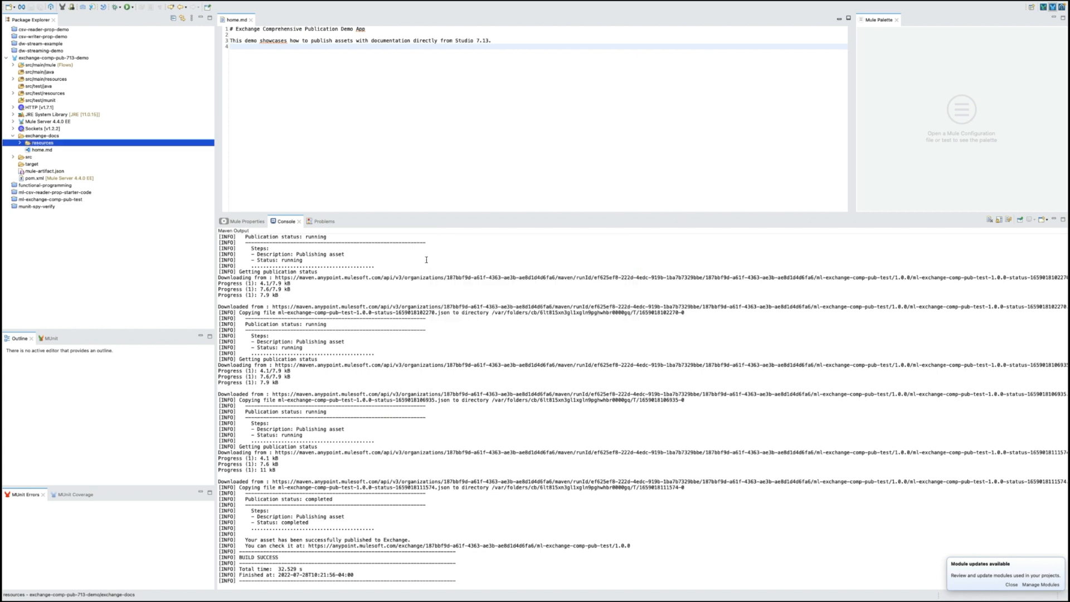
pyautogui.click(20, 143)
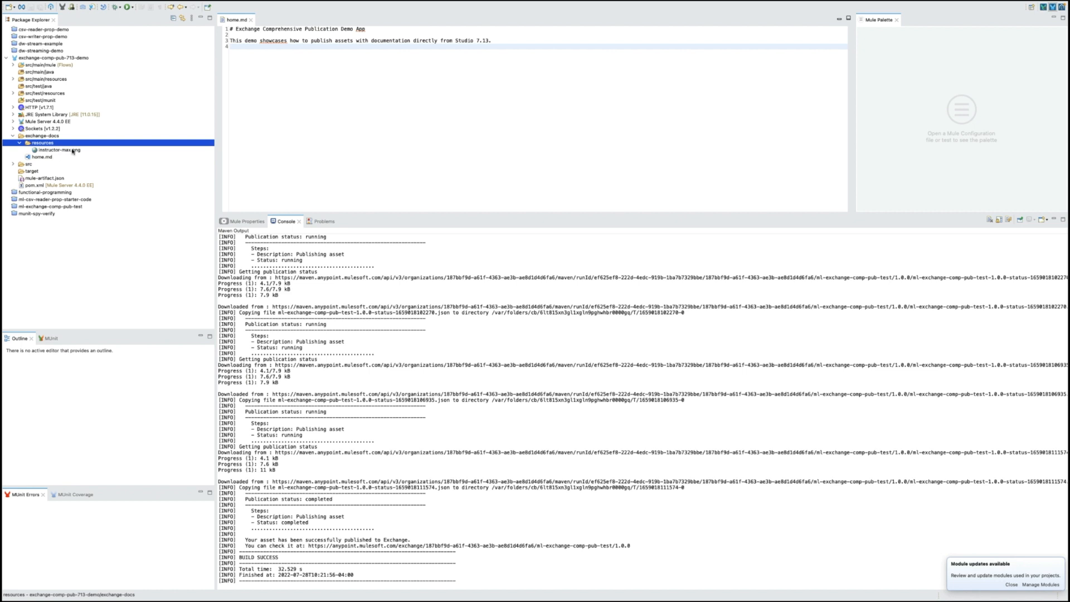
pyautogui.doubleClick(73, 151)
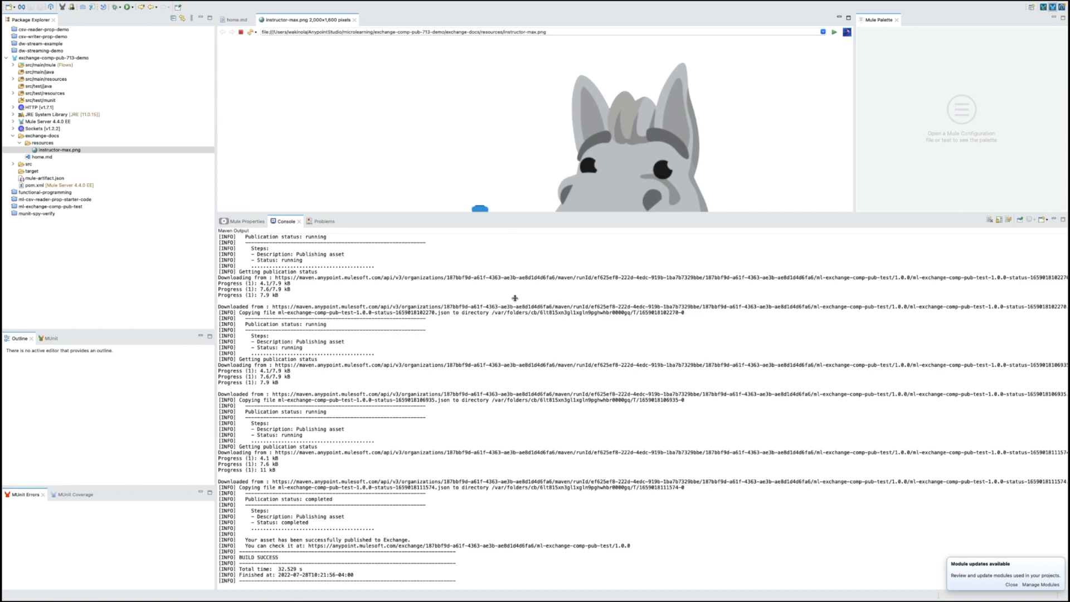
pyautogui.moveTo(515, 298); pyautogui.dragTo(511, 476)
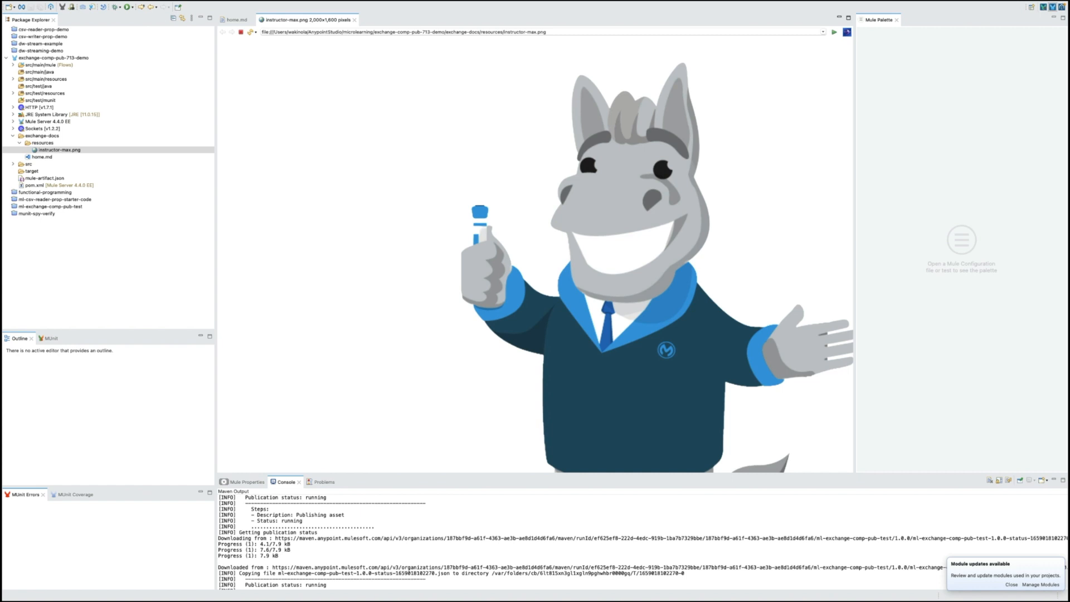
# Step: Add the image line "![Instructor](resources/instructor-max.png)" below the paragraph in home.md and save the file
pyautogui.click(237, 20)
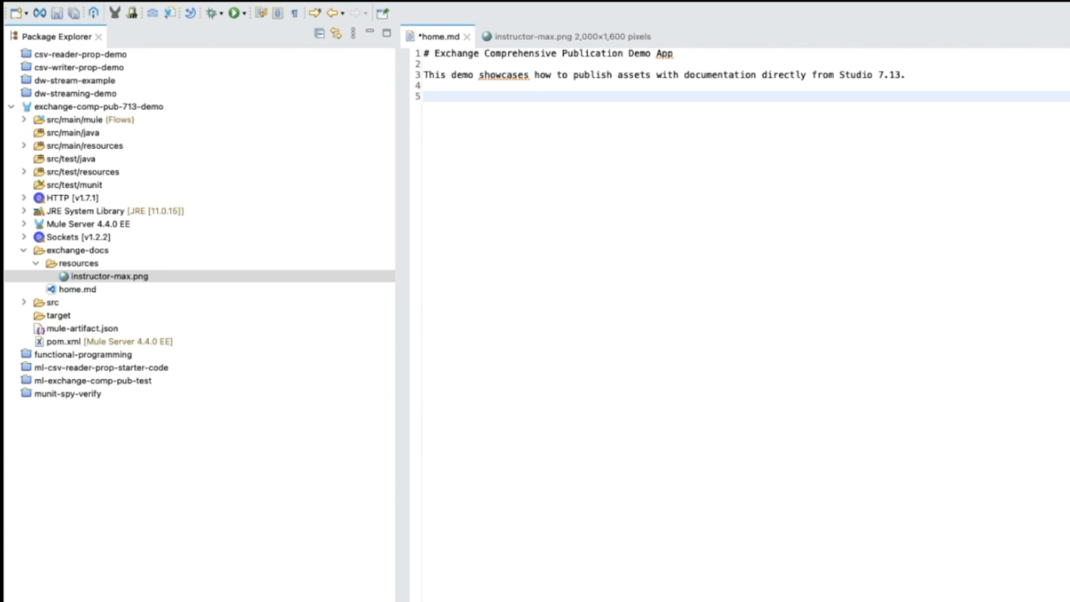
pyautogui.write('![]')
pyautogui.press('Left')
pyautogui.write('Instructor')
pyautogui.press('Right')
pyautogui.write('(resource')
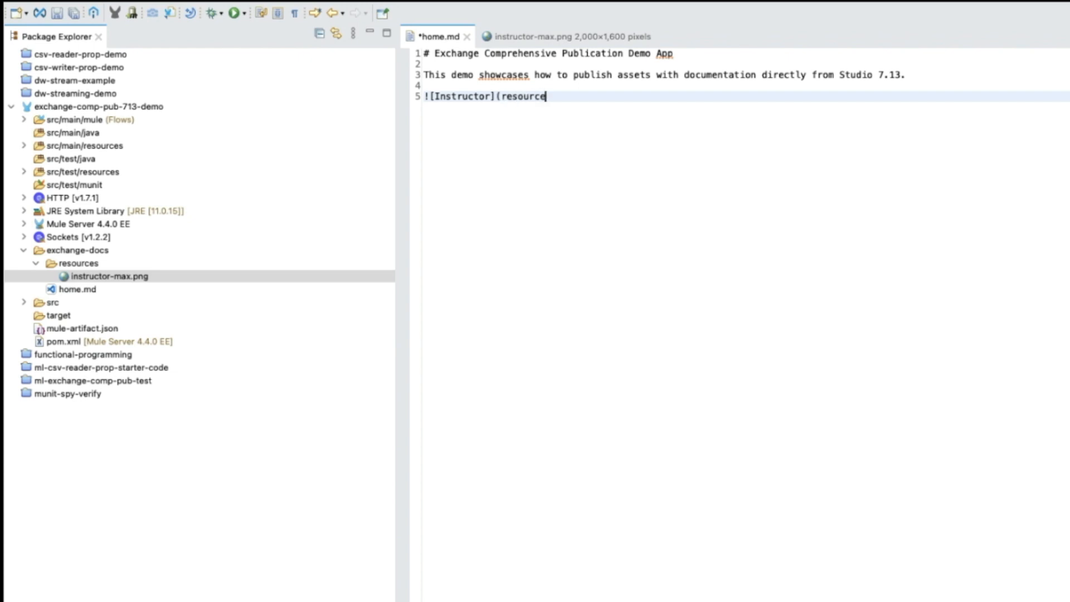
pyautogui.write('s/instructor-max.png')
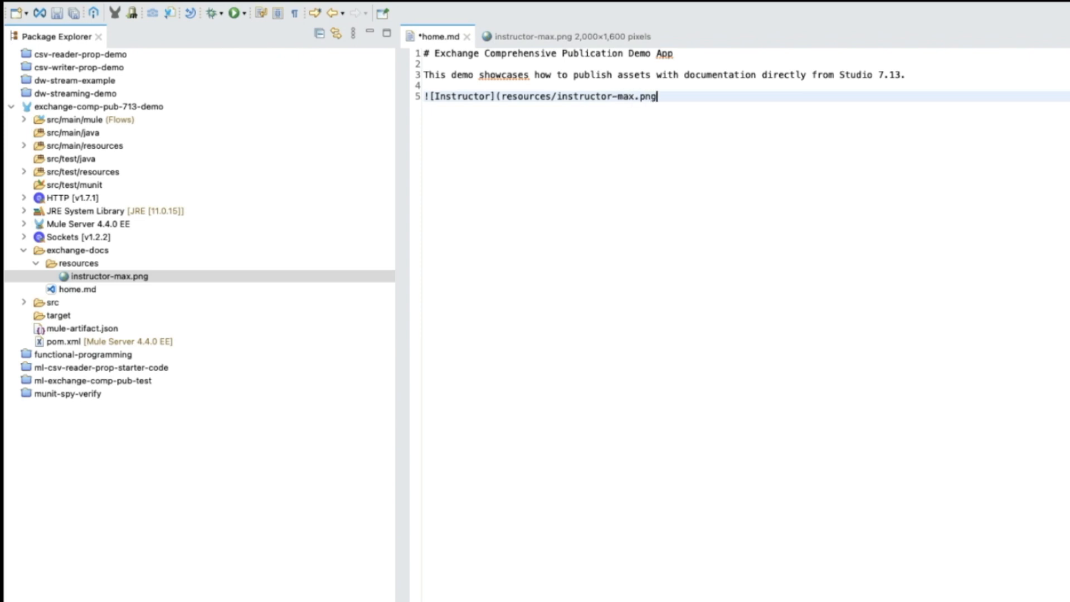
pyautogui.write(')')
pyautogui.hotkey('ctrl', 's')
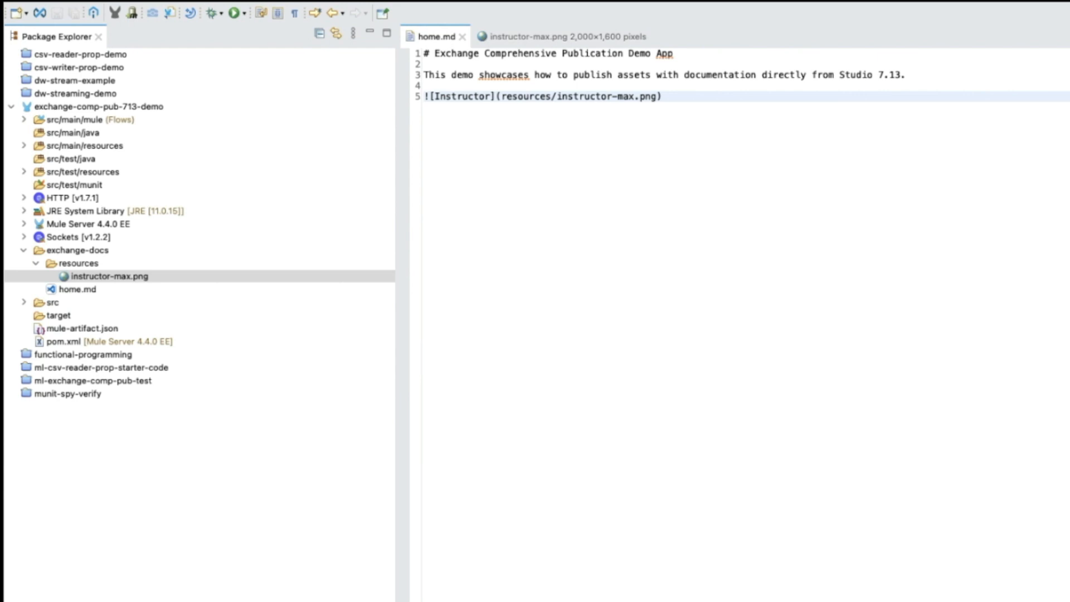
# Step: Copy icon.png into the exchange-docs folder, open the image to check it, and close it
pyautogui.moveTo(1069, 413); pyautogui.dragTo(92, 252)
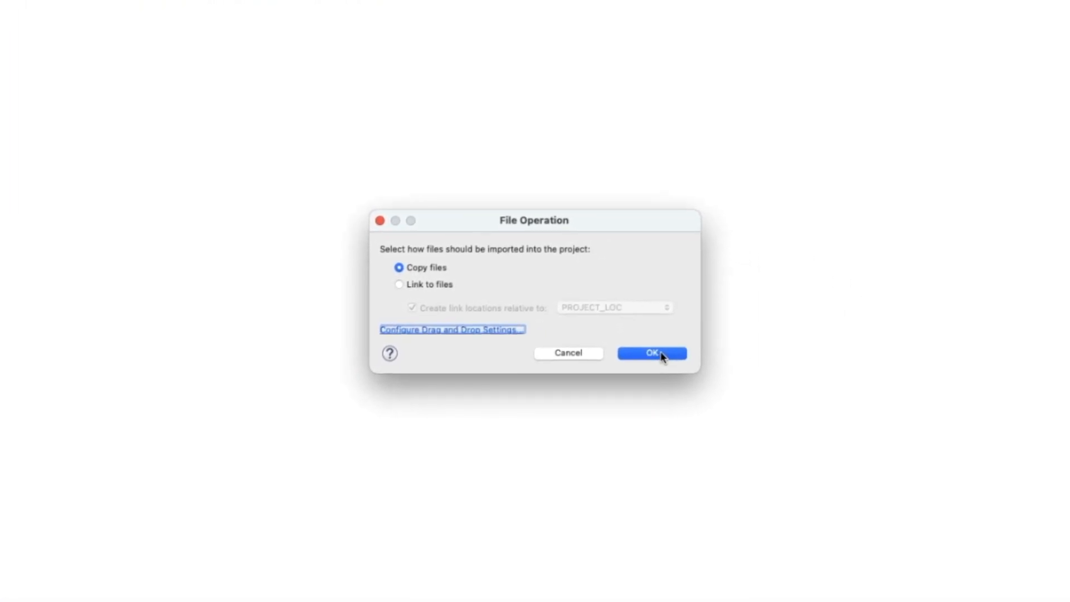
pyautogui.click(663, 357)
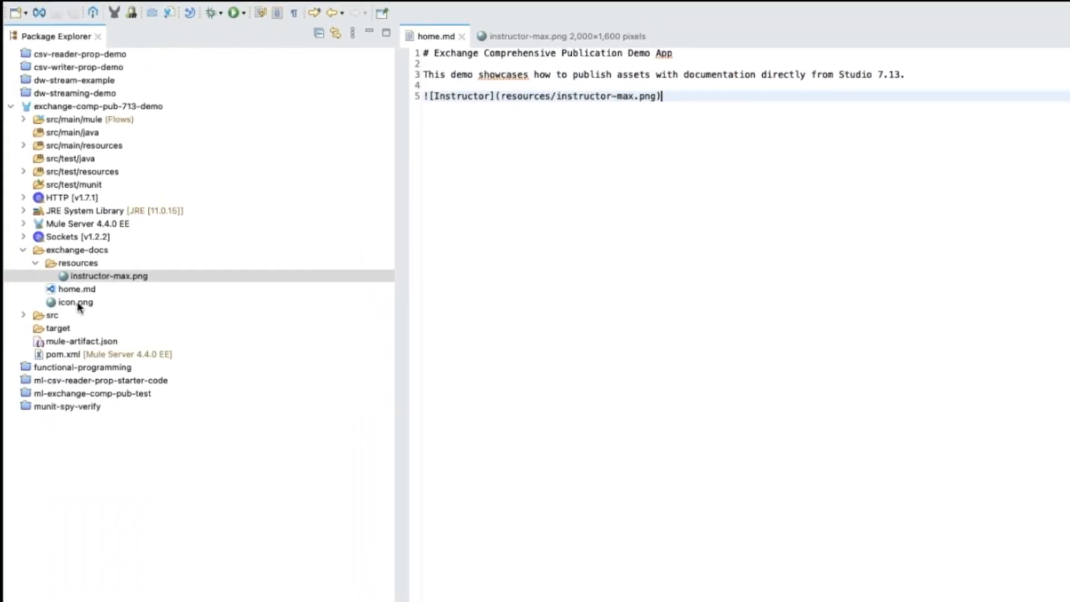
pyautogui.click(77, 303)
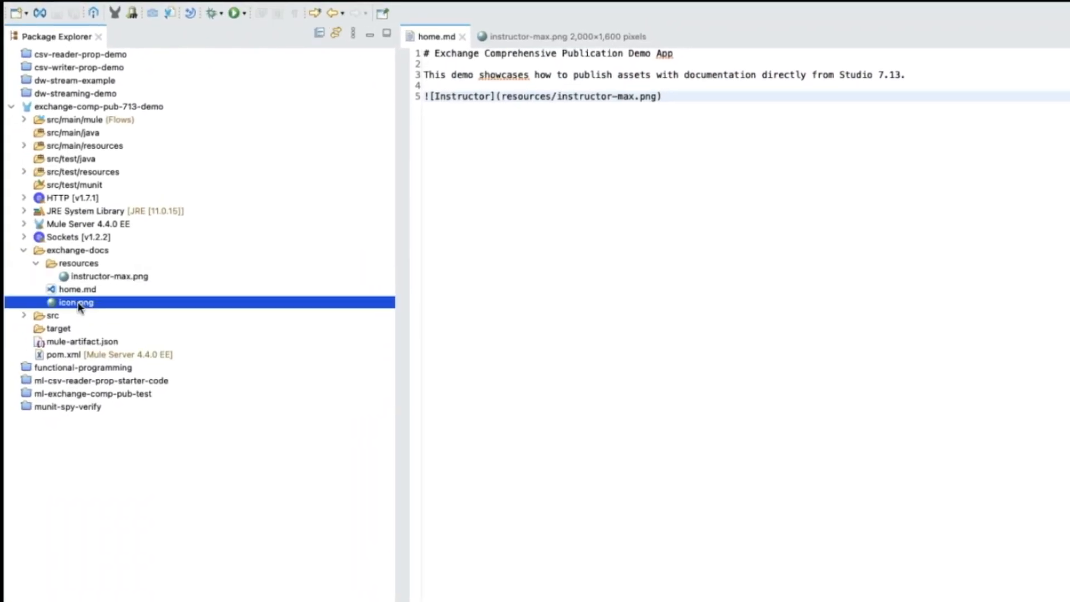
pyautogui.doubleClick(77, 303)
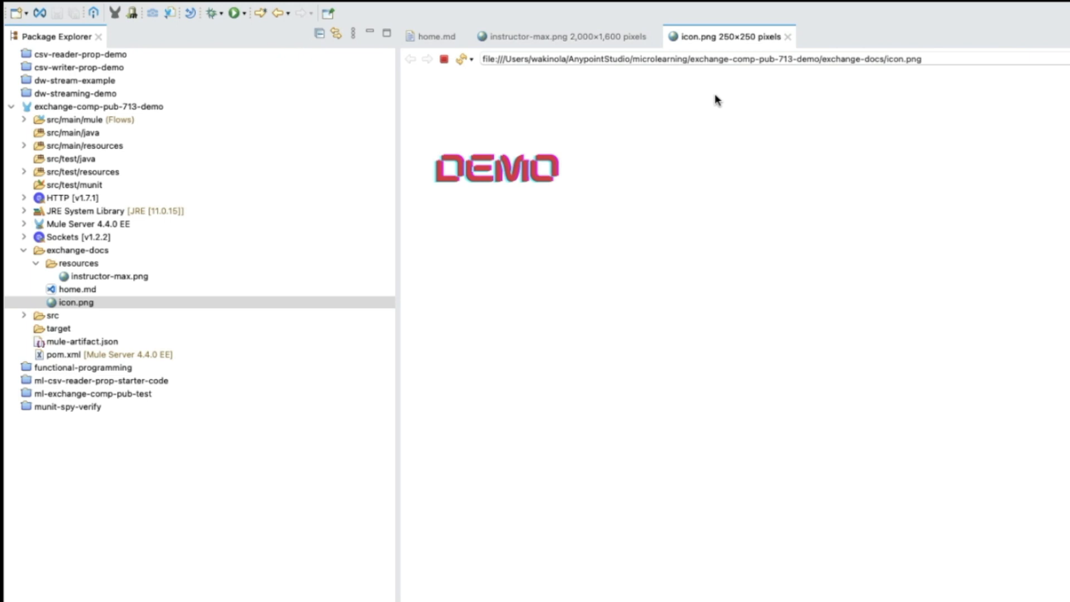
pyautogui.click(787, 37)
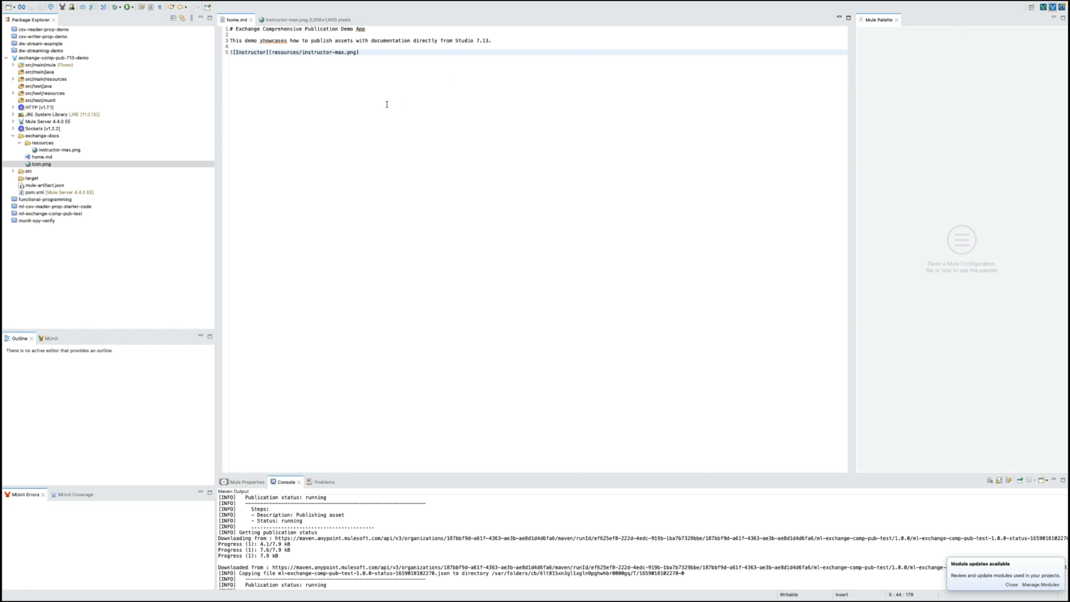
# Step: Start publishing exchange-comp-pub-713-demo to Exchange and choose the second listed user account as the publishing user
pyautogui.click(56, 59)
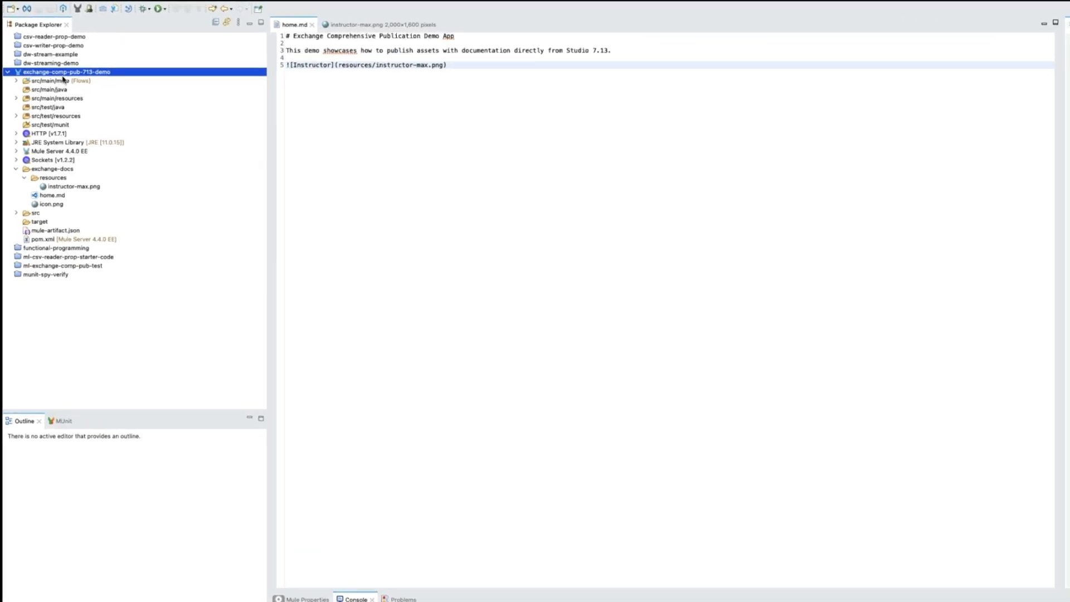
pyautogui.rightClick(58, 60)
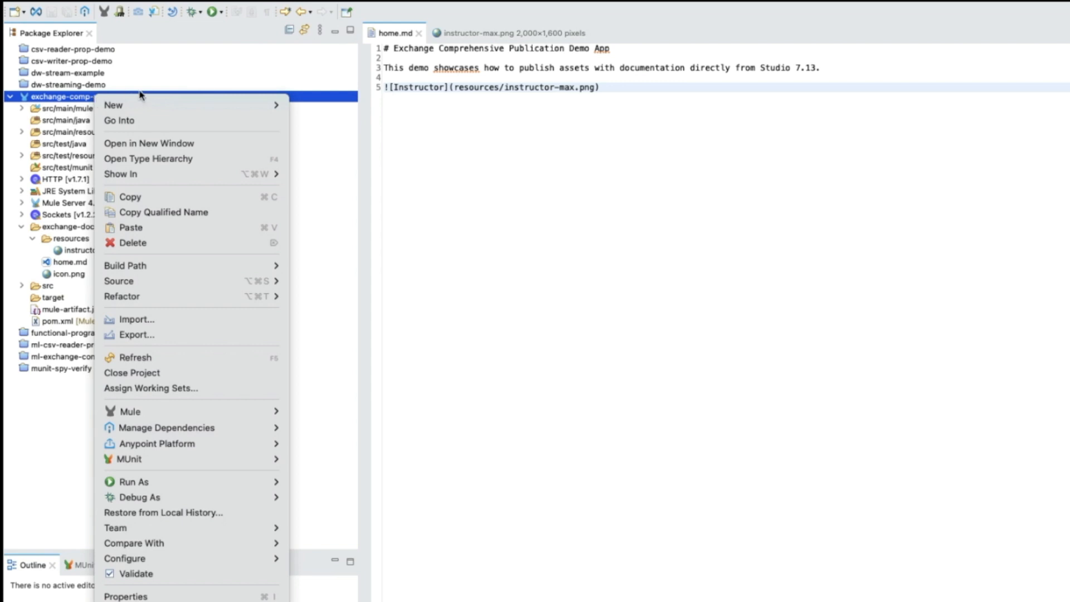
pyautogui.moveTo(178, 446)
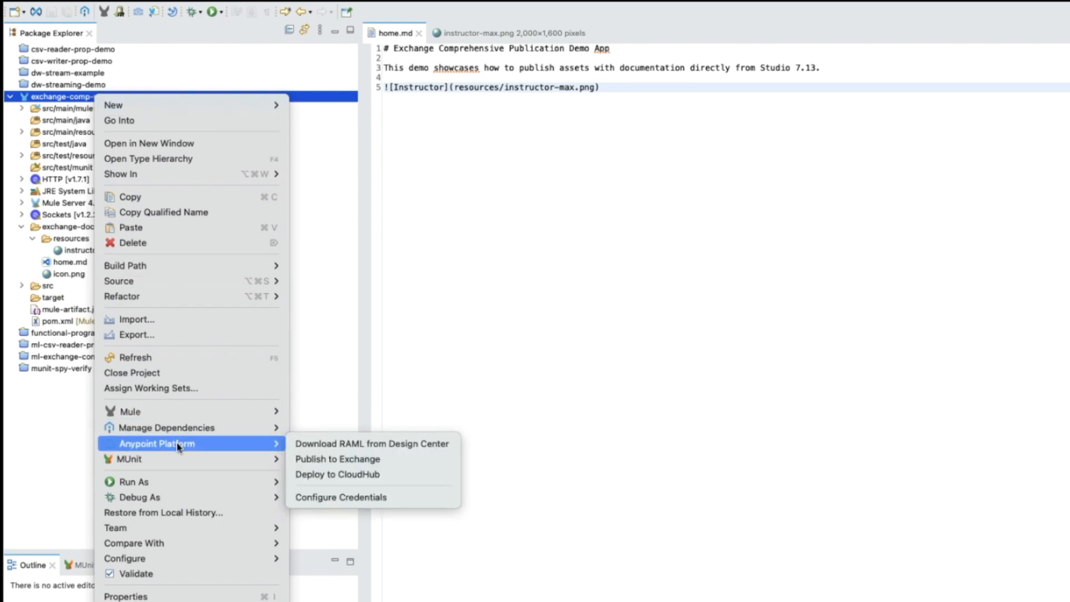
pyautogui.click(357, 466)
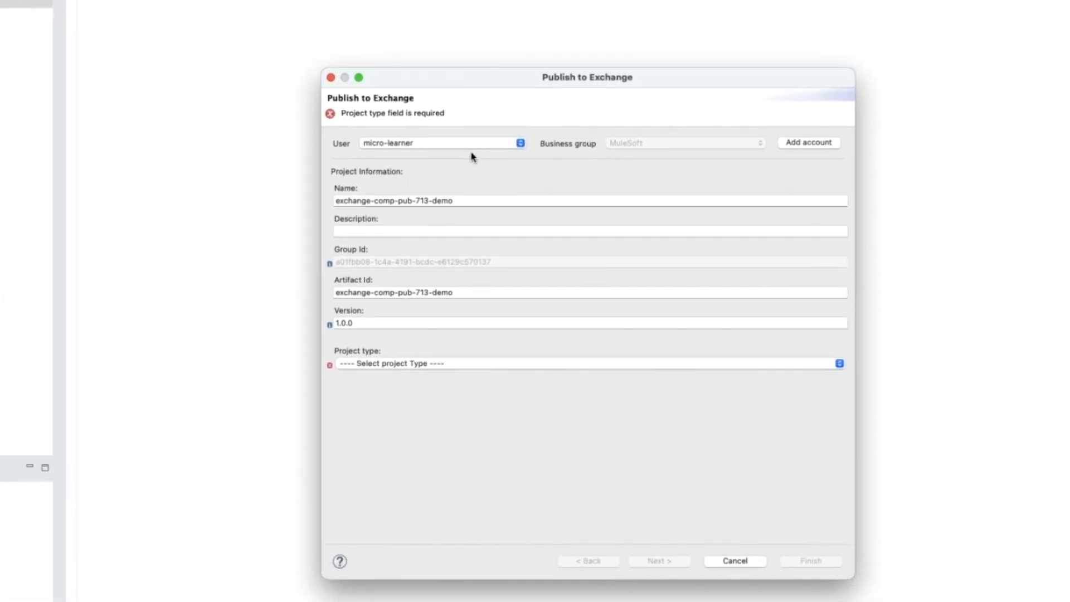
pyautogui.click(802, 242)
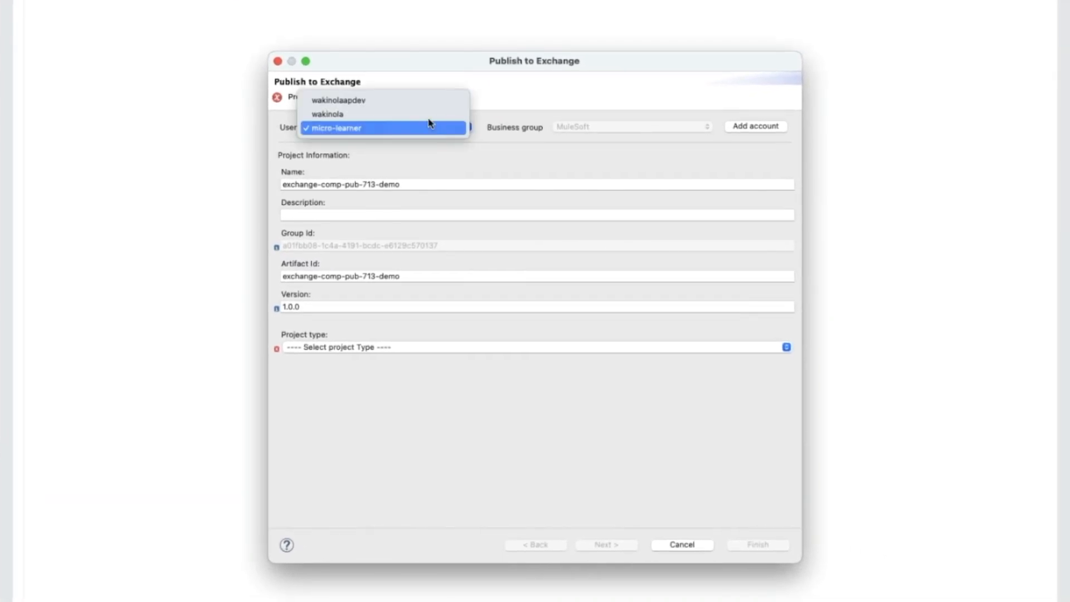
pyautogui.click(423, 114)
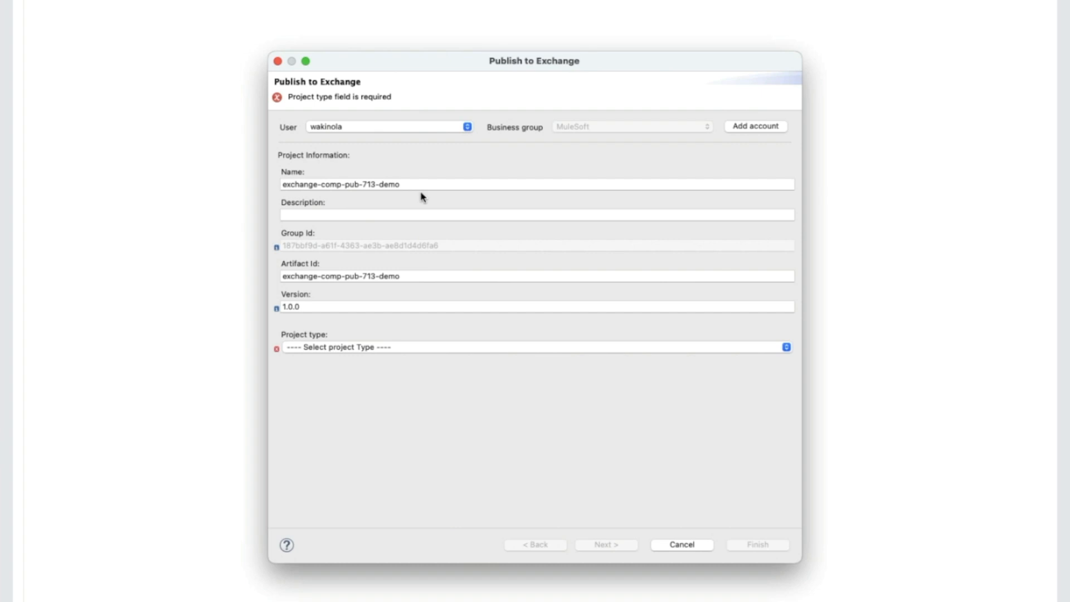
# Step: Name the project "Exchange Comprehensive Publication Demo", choose Example as its project type, and continue to the tags, categories and custom fields
pyautogui.click(411, 185)
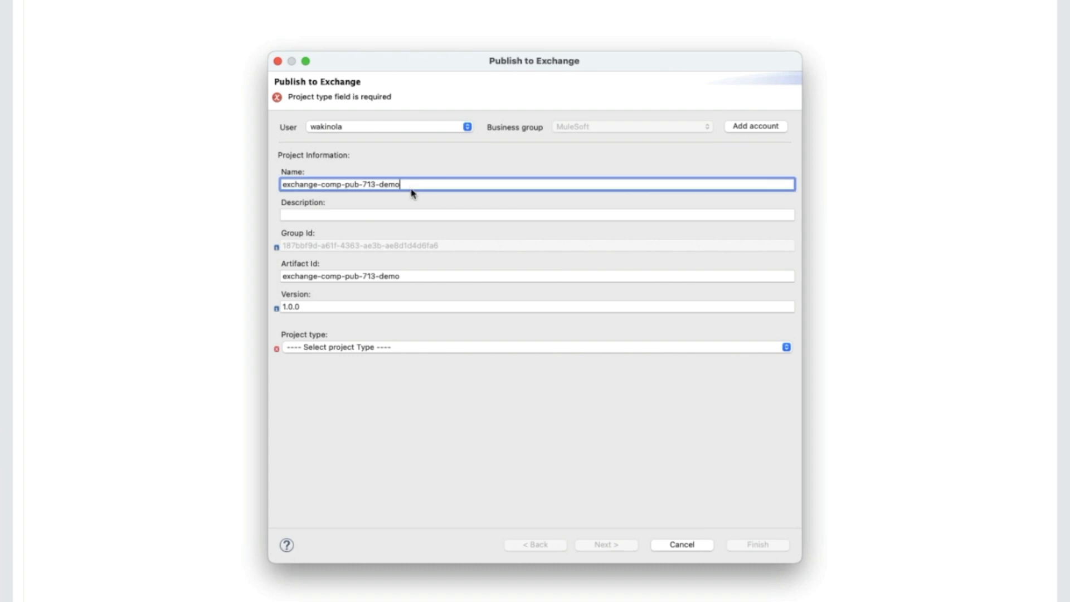
pyautogui.moveTo(409, 185); pyautogui.dragTo(248, 189)
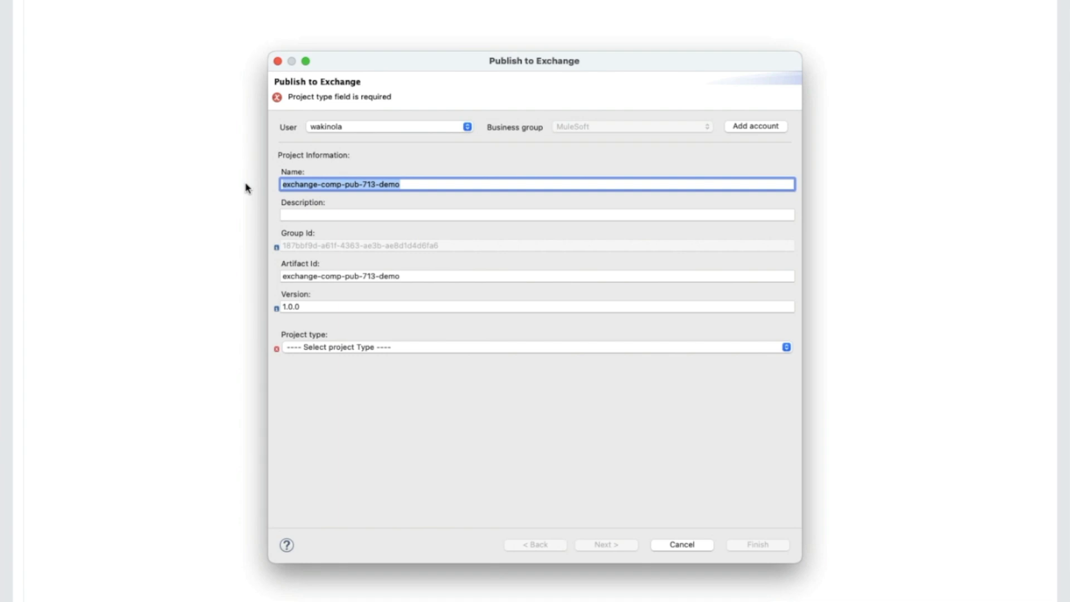
pyautogui.write('Exc')
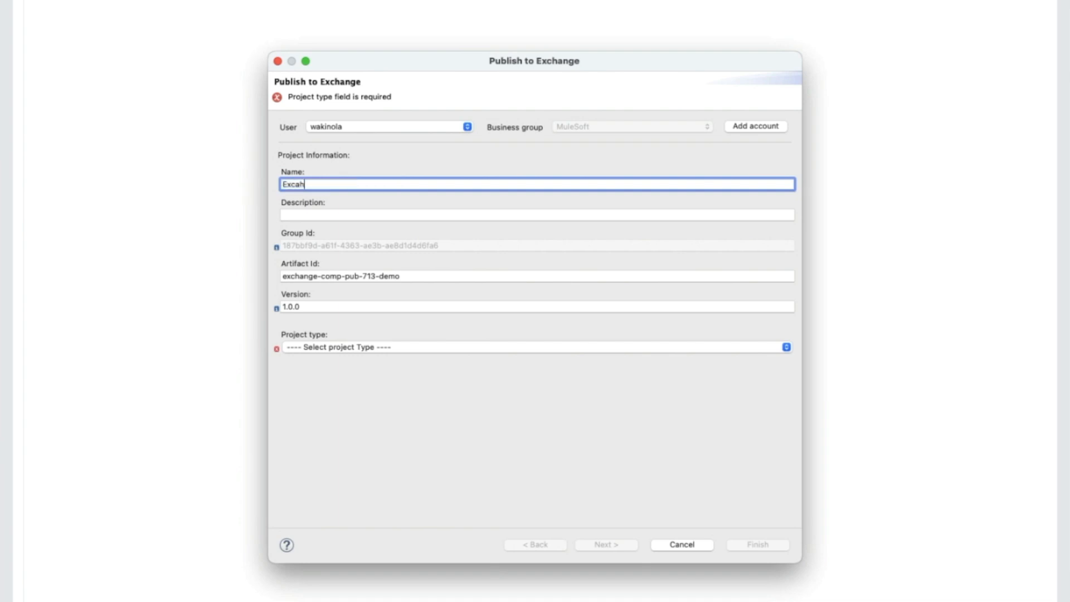
pyautogui.write('hange Comprehensive Public')
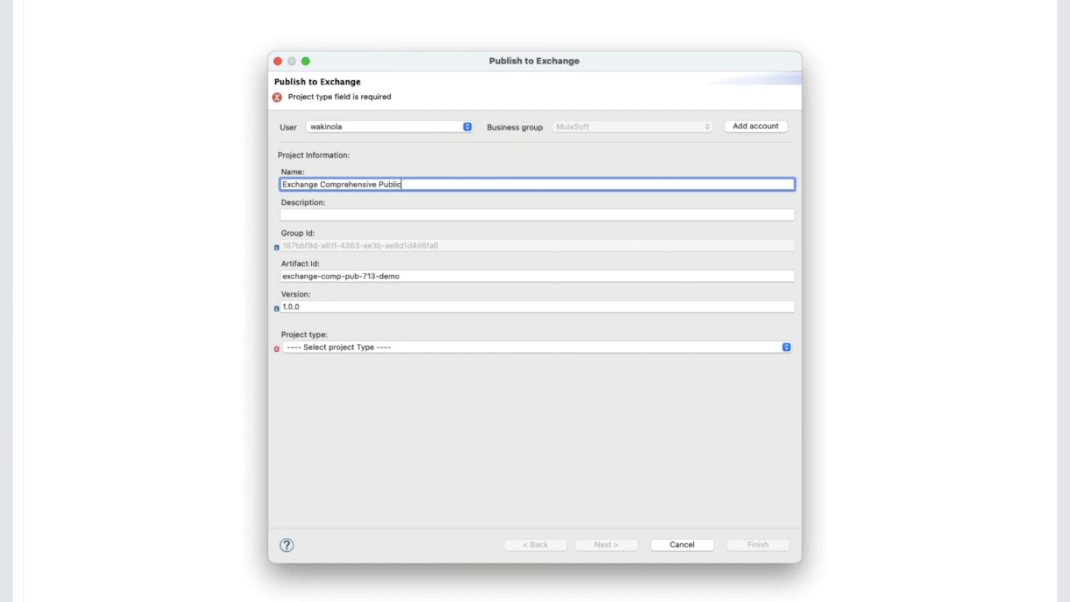
pyautogui.write('ation Demo')
pyautogui.click(335, 350)
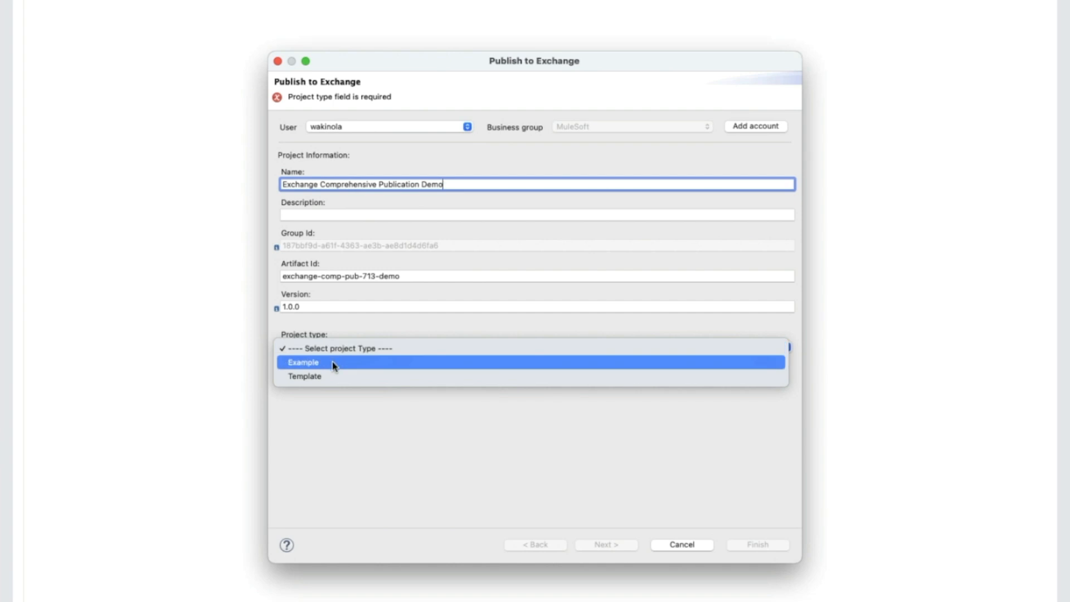
pyautogui.click(333, 363)
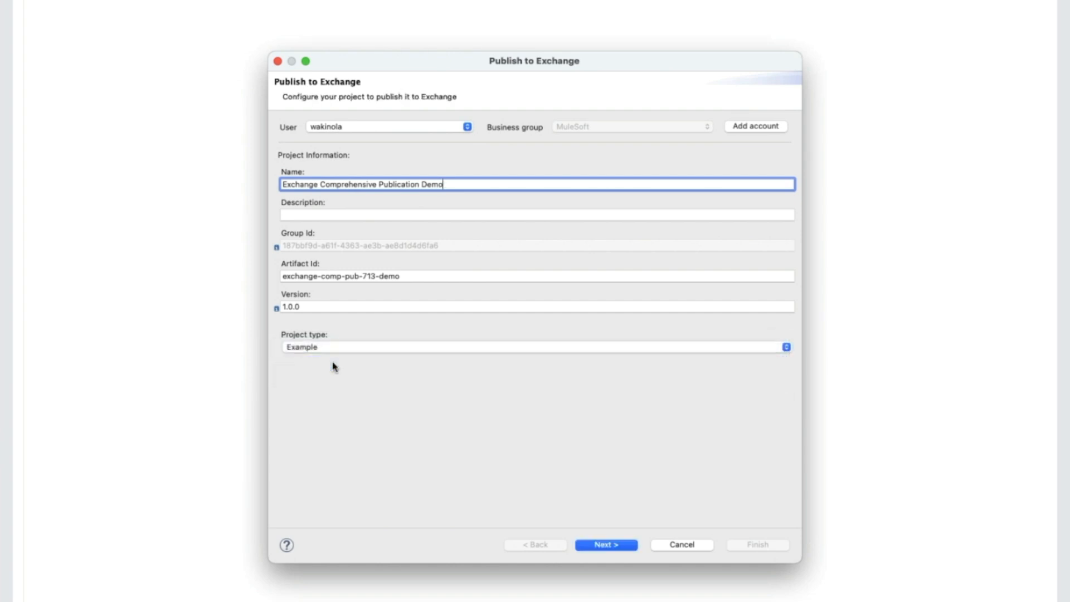
pyautogui.click(614, 546)
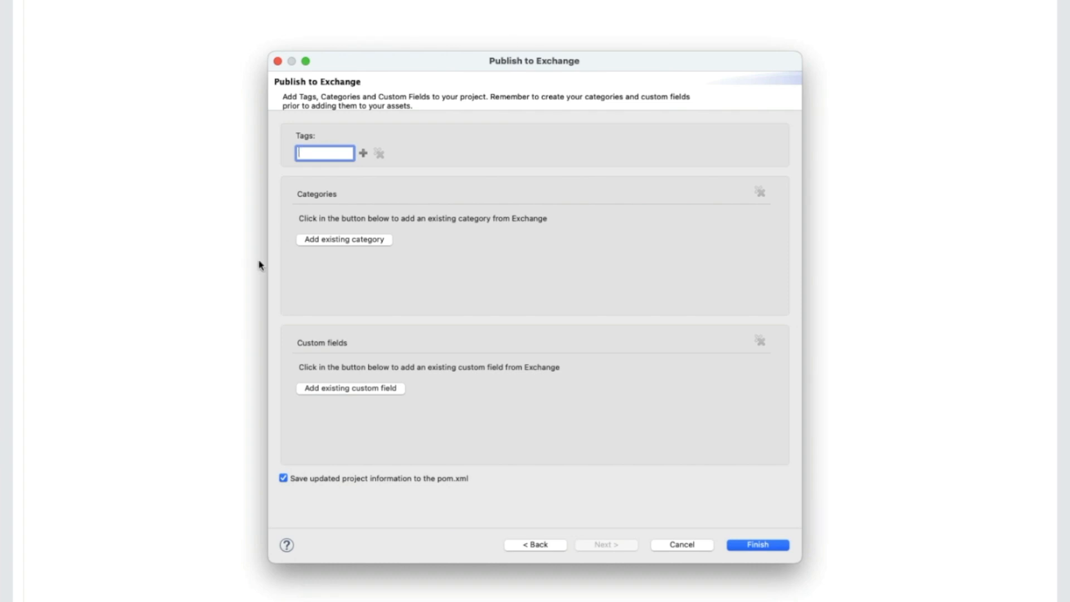
# Step: Add the existing custom field teamType to the project and assign it the value Training
pyautogui.click(353, 393)
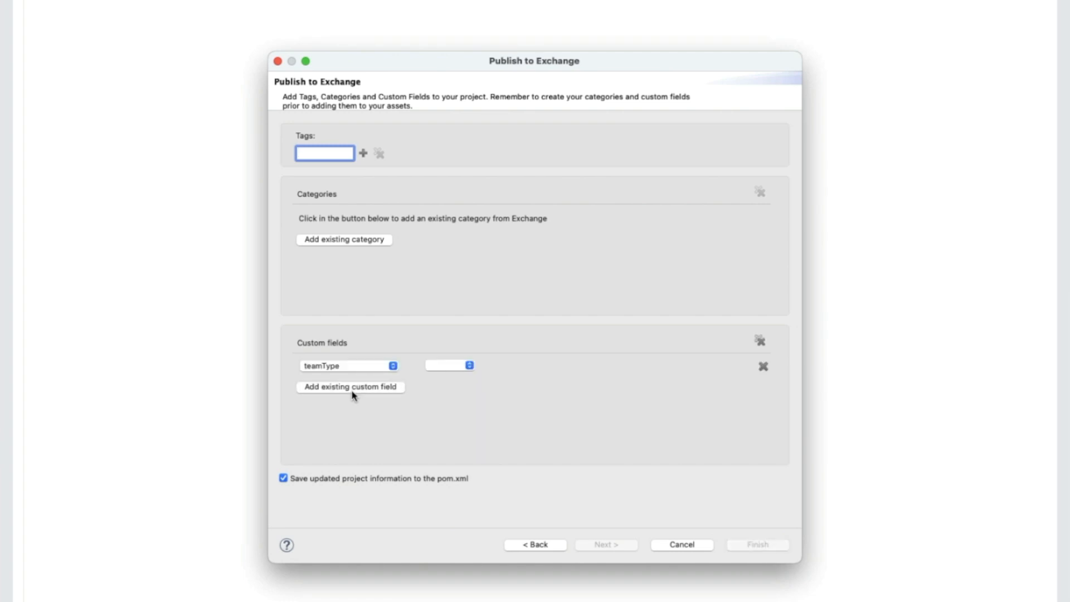
pyautogui.click(383, 370)
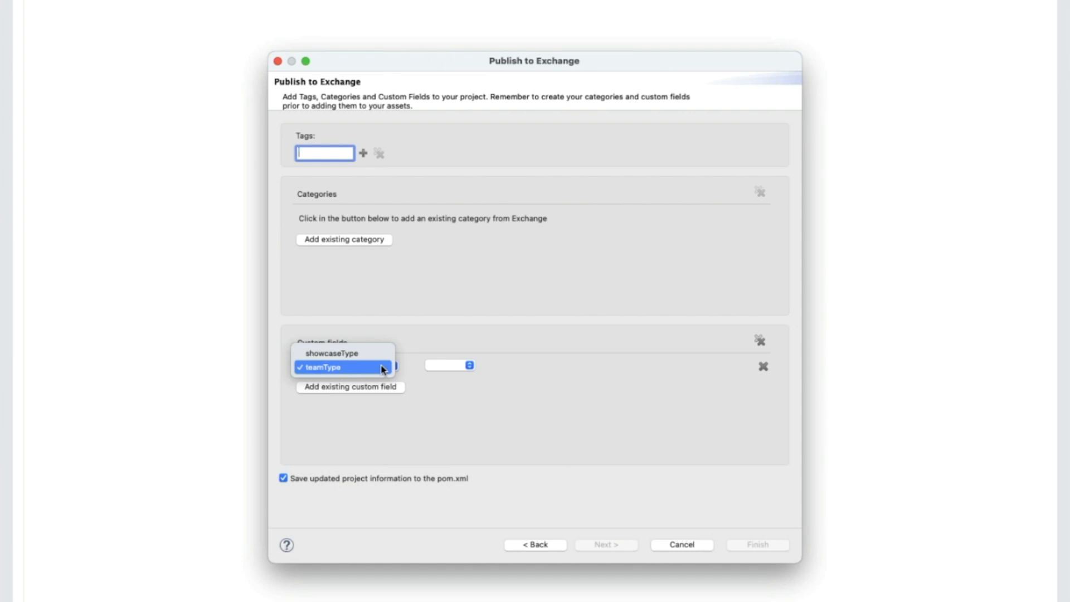
pyautogui.click(523, 424)
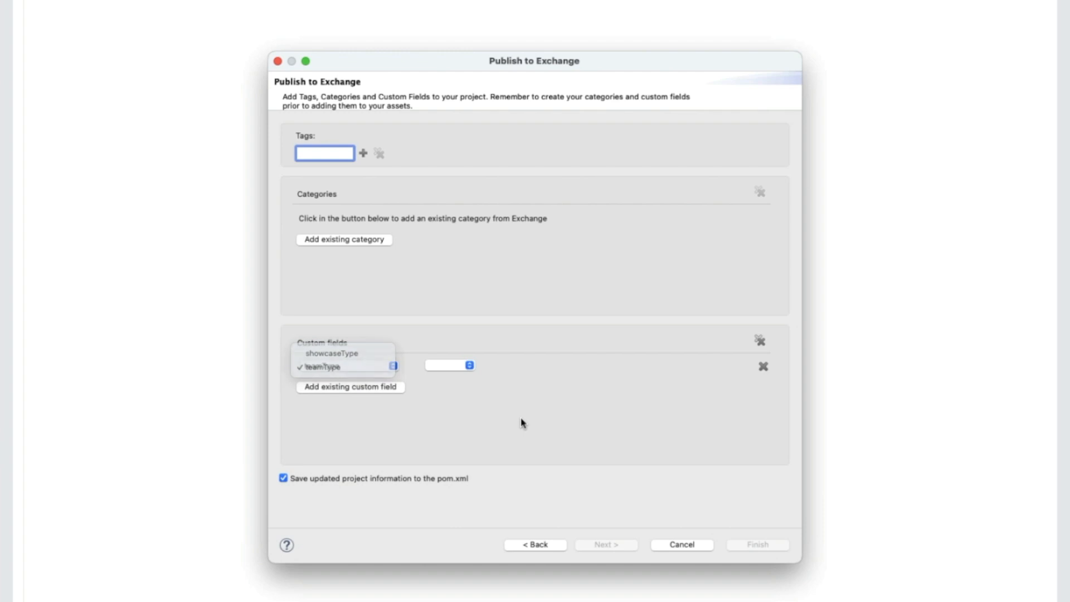
pyautogui.click(461, 366)
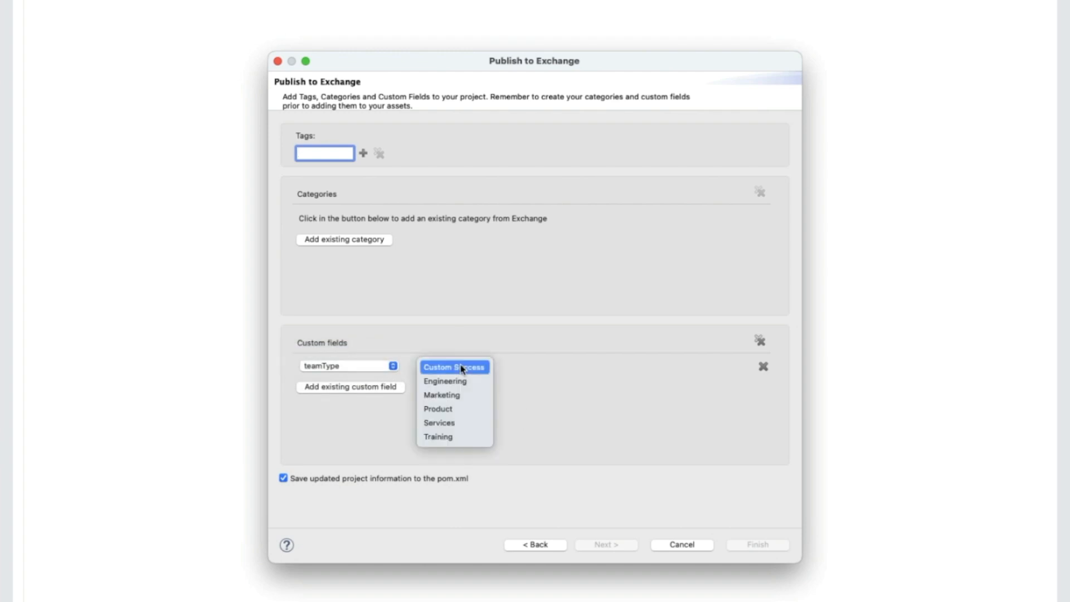
pyautogui.click(465, 439)
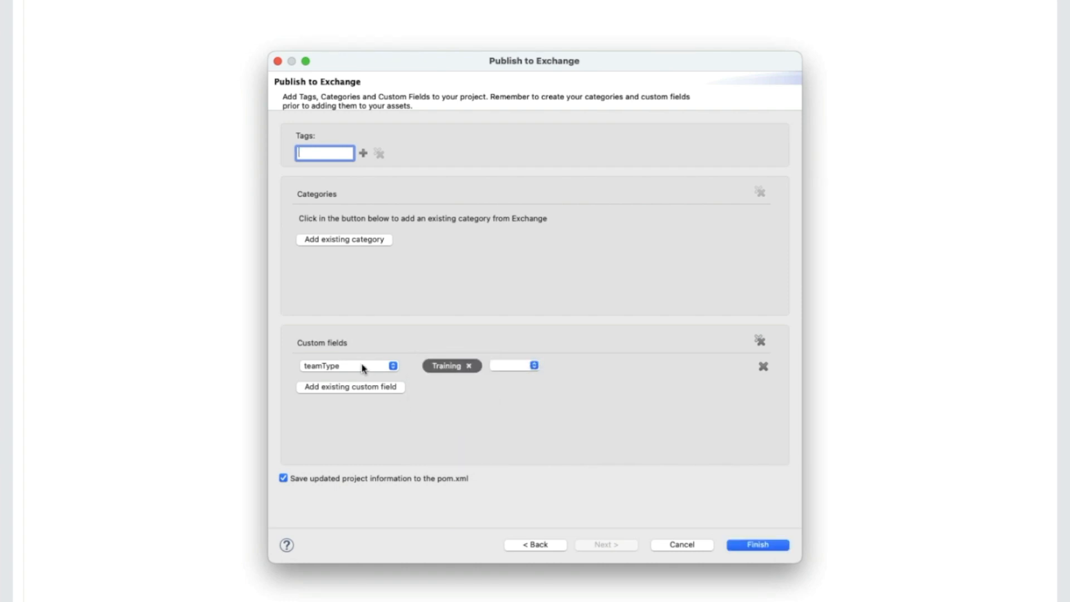
# Step: Add a second existing custom field, showcaseType, and assign it the value Demo
pyautogui.click(350, 390)
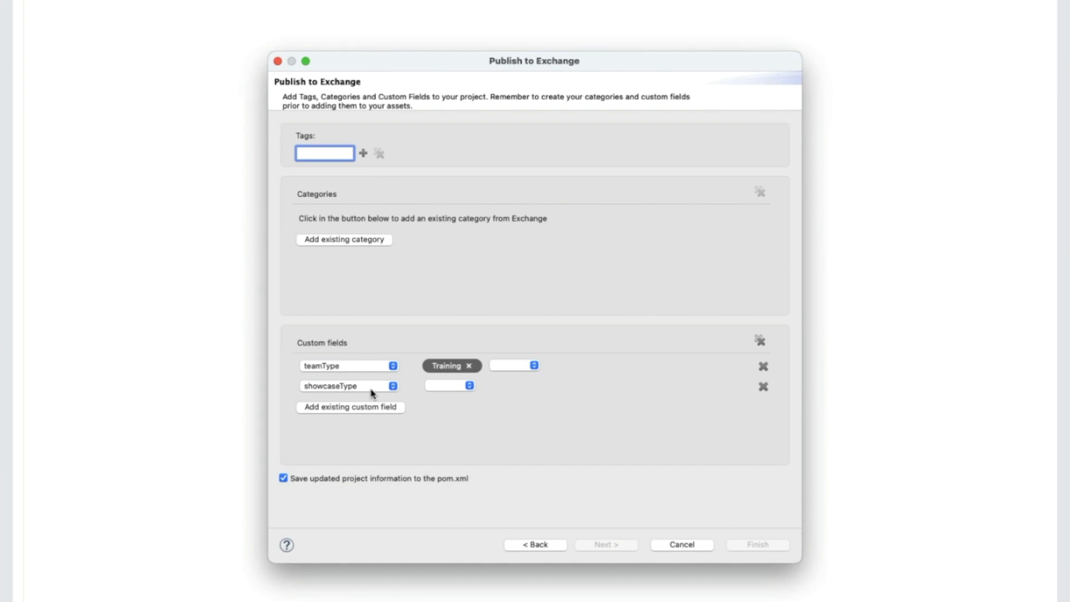
pyautogui.click(462, 386)
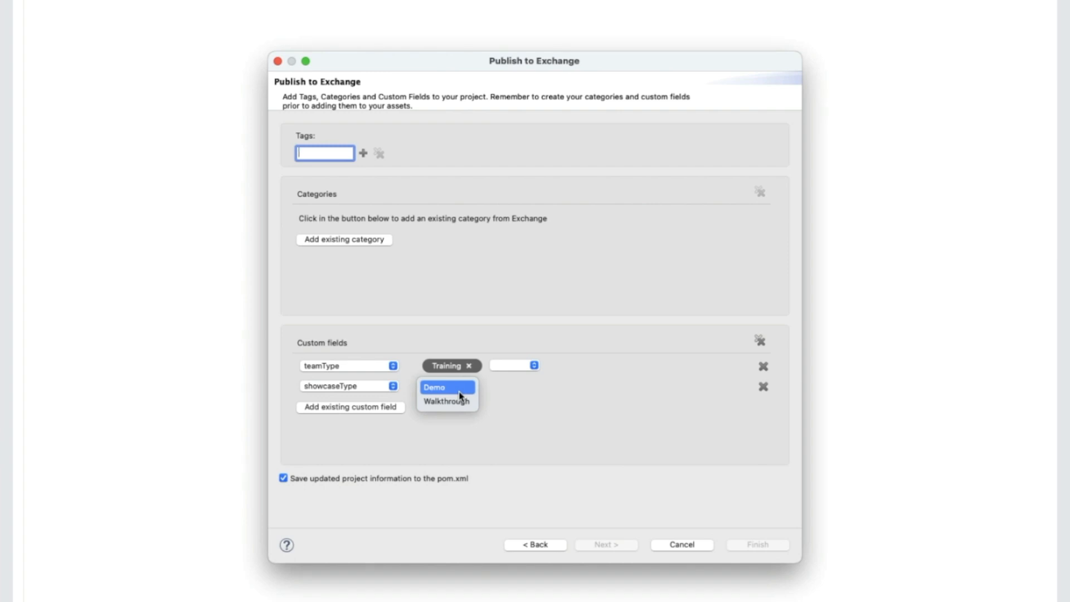
pyautogui.click(461, 390)
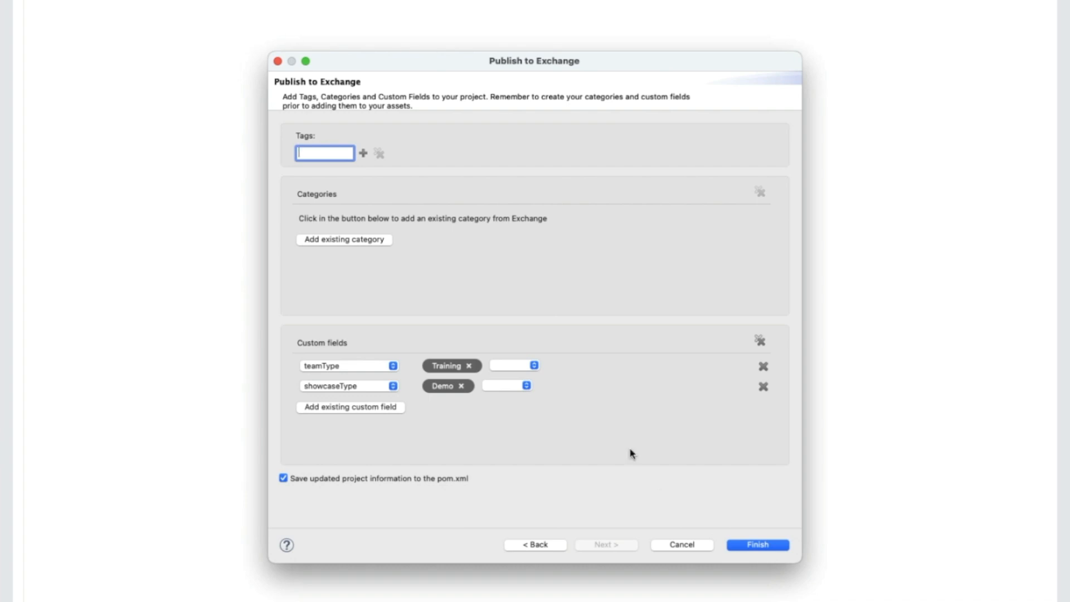
# Step: Publish the project to Exchange, agree to proceed, and open the link to the published project in the browser
pyautogui.click(767, 546)
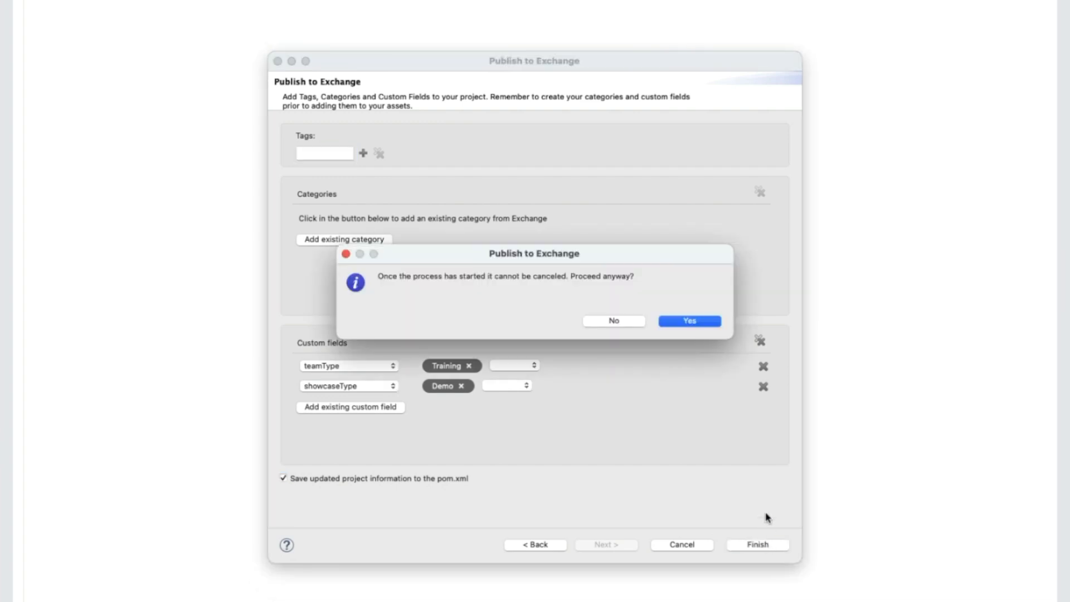
pyautogui.click(687, 322)
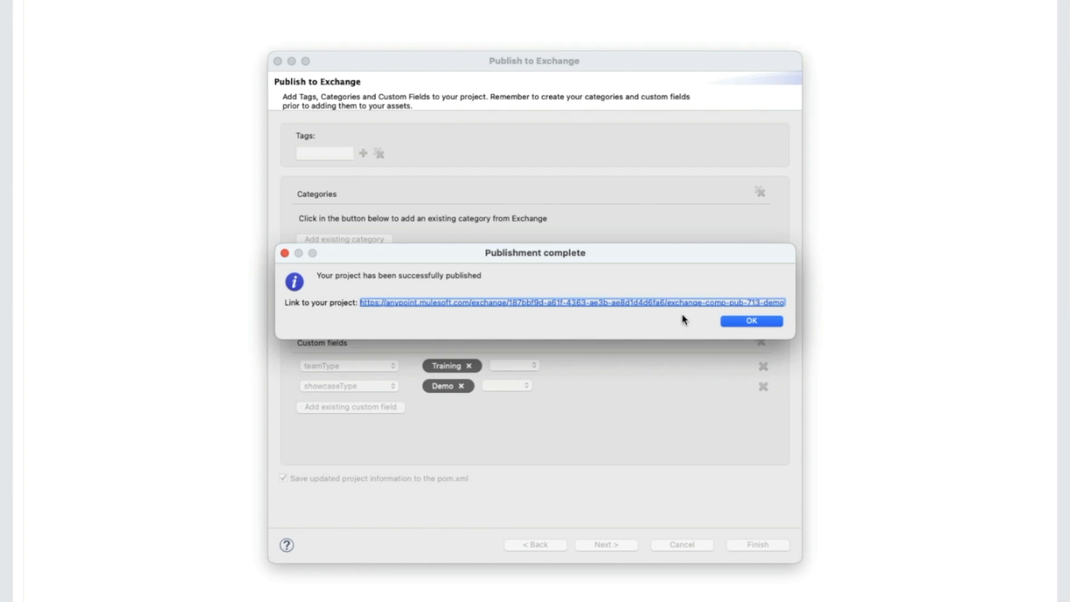
pyautogui.click(681, 303)
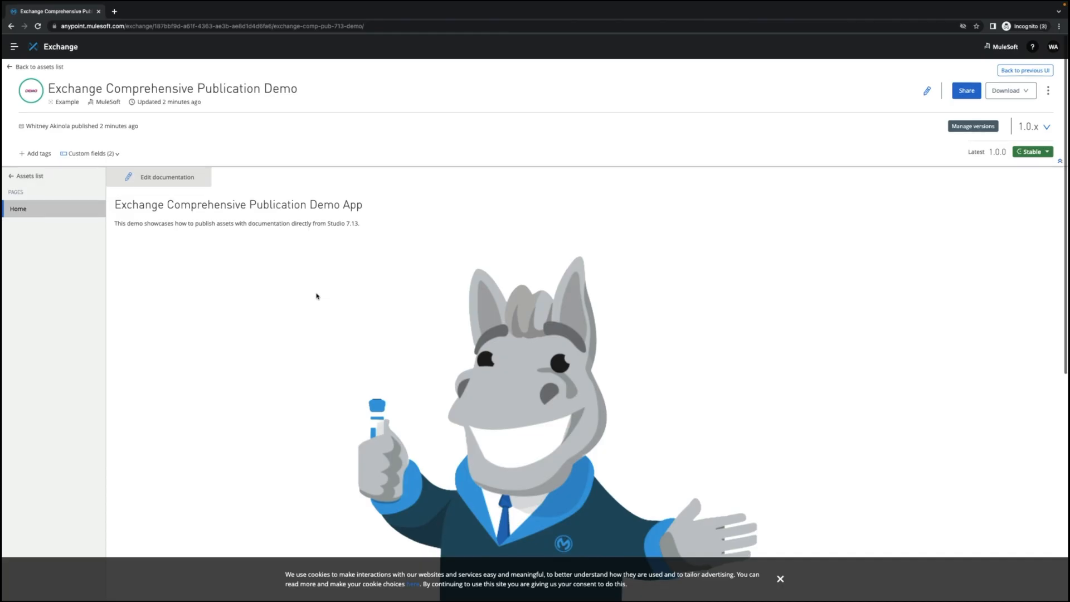
# Step: Review the published asset's Home documentation page, including its heading, description and full instructor image
pyautogui.scroll(-3, 316, 296)
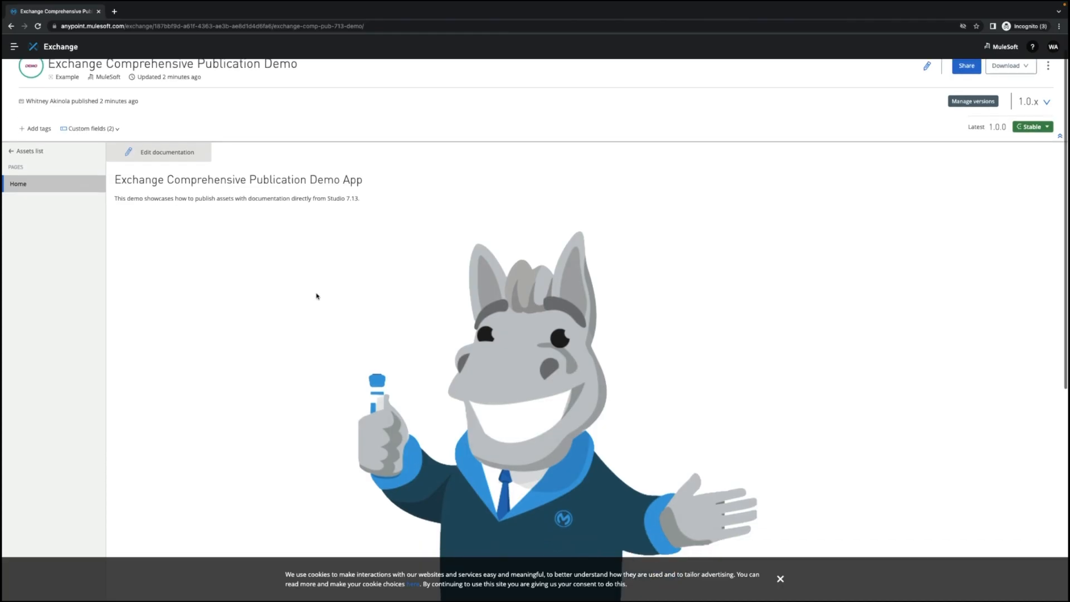
pyautogui.scroll(1, 317, 296)
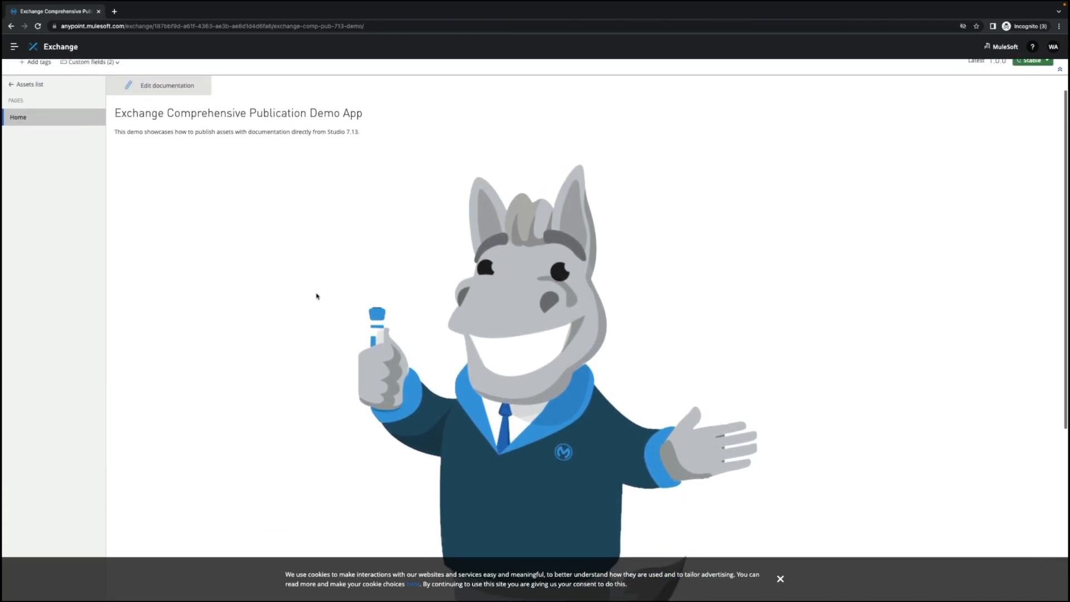
pyautogui.scroll(-1, 316, 296)
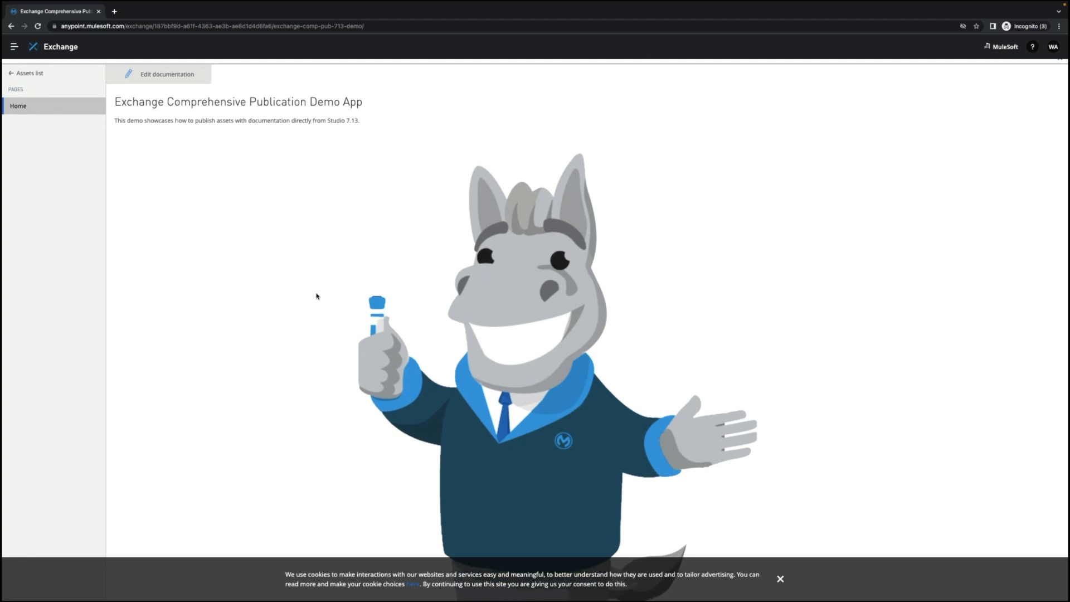
pyautogui.scroll(-3, 316, 296)
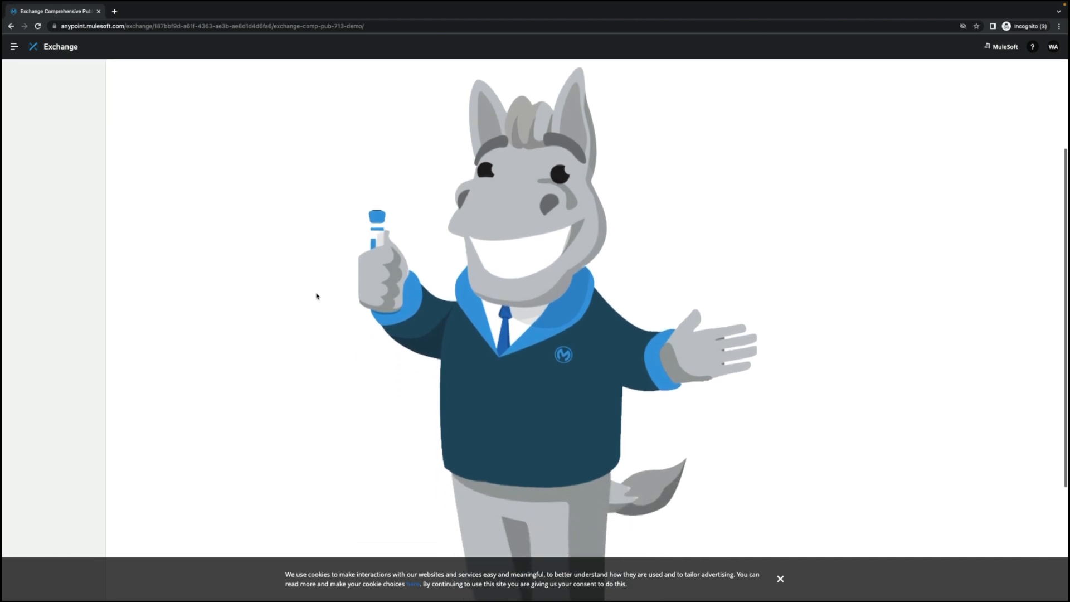
pyautogui.scroll(-3, 316, 296)
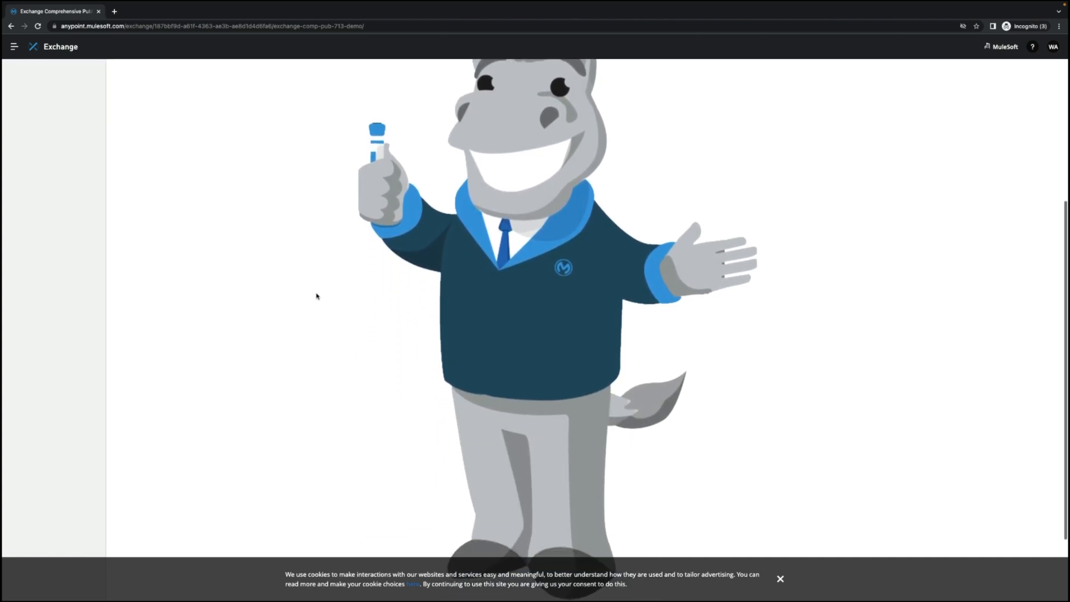
pyautogui.scroll(9, 316, 296)
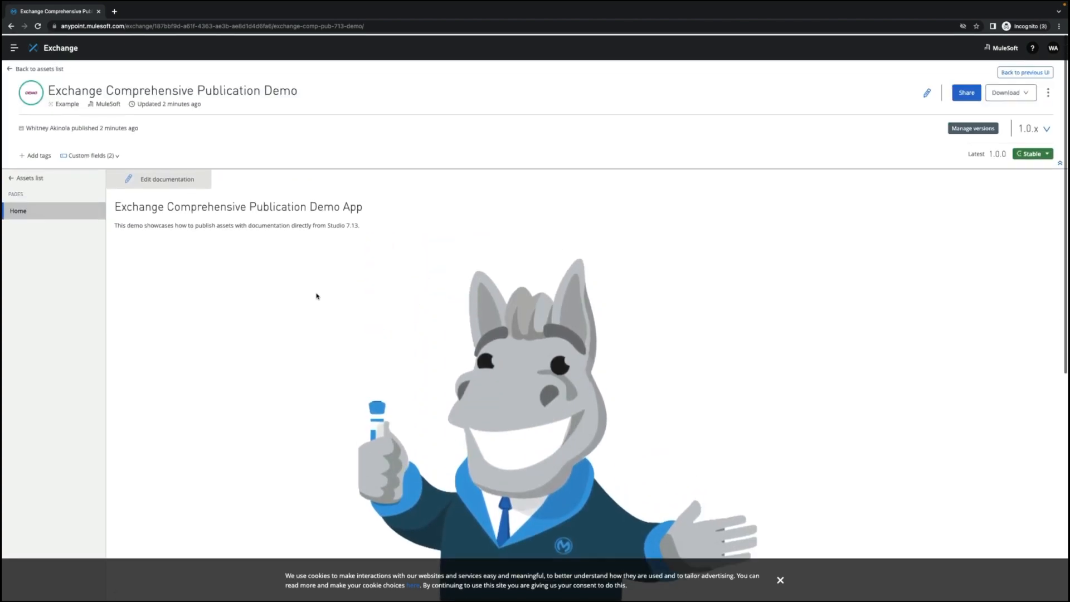